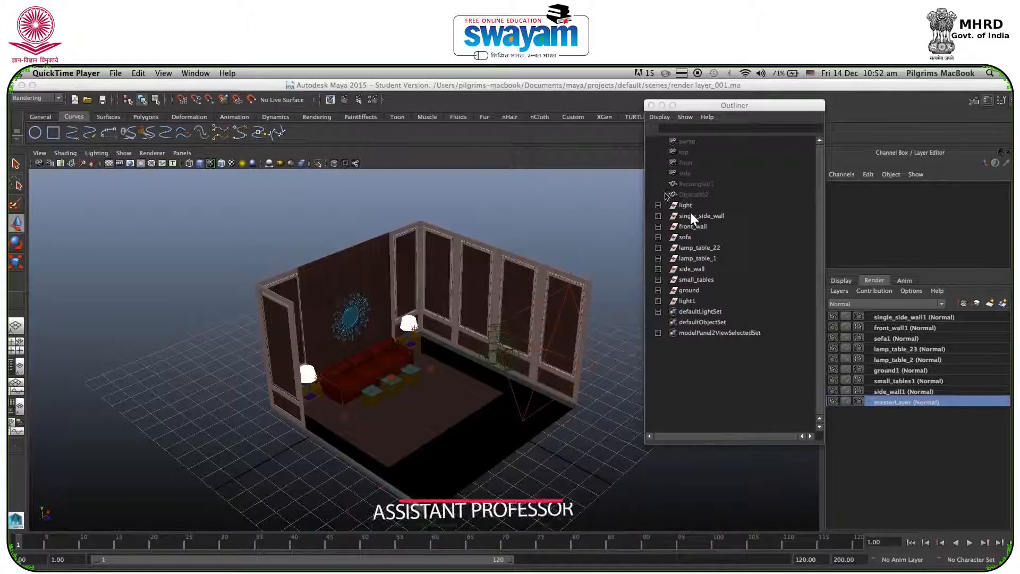
Inspect the scene's object groups one by one in the Outliner, from light to ground
{"action": "left_click", "coordinate": [685, 205]}
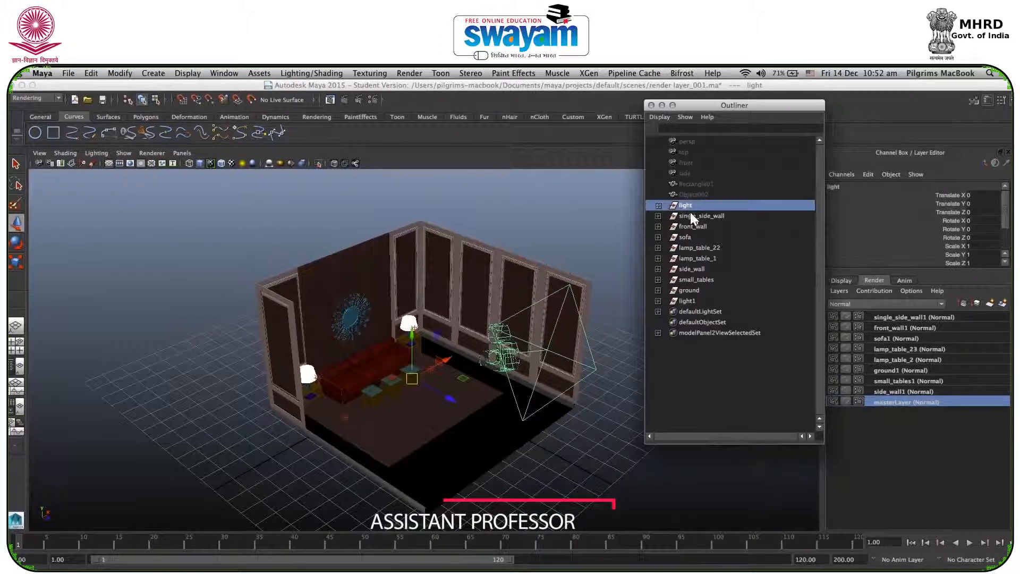
{"action": "left_click", "coordinate": [692, 216]}
{"action": "left_click", "coordinate": [692, 227]}
{"action": "left_click", "coordinate": [685, 237]}
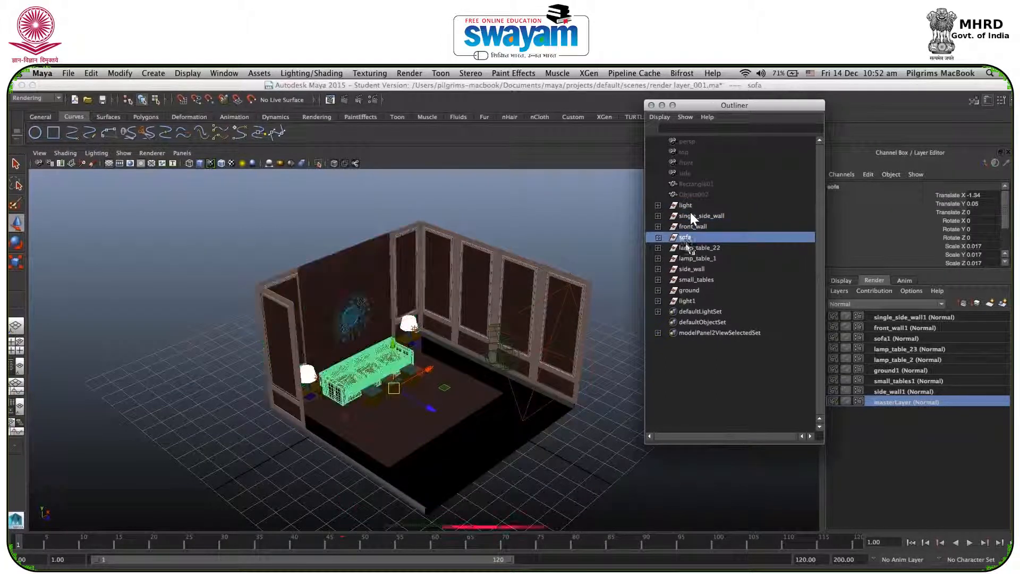
{"action": "left_click", "coordinate": [691, 247]}
{"action": "left_click", "coordinate": [693, 258]}
{"action": "left_click", "coordinate": [692, 269]}
{"action": "left_click", "coordinate": [694, 280]}
{"action": "left_click", "coordinate": [689, 290]}
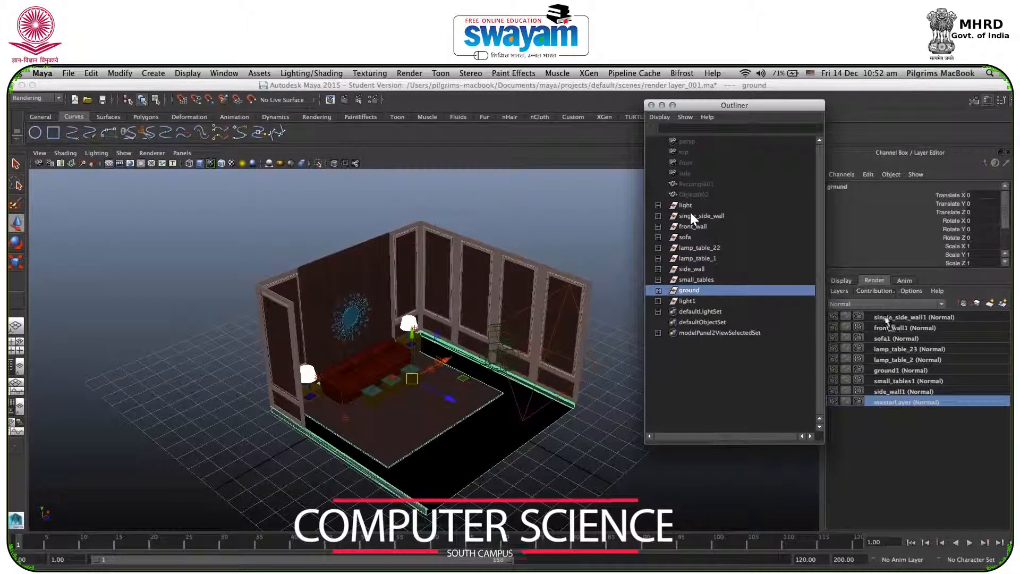
Display each render layer's contents in turn, from side_wall1 to single_side_wall1, and return to masterLayer
{"action": "left_click", "coordinate": [898, 392]}
{"action": "double_click", "coordinate": [898, 381]}
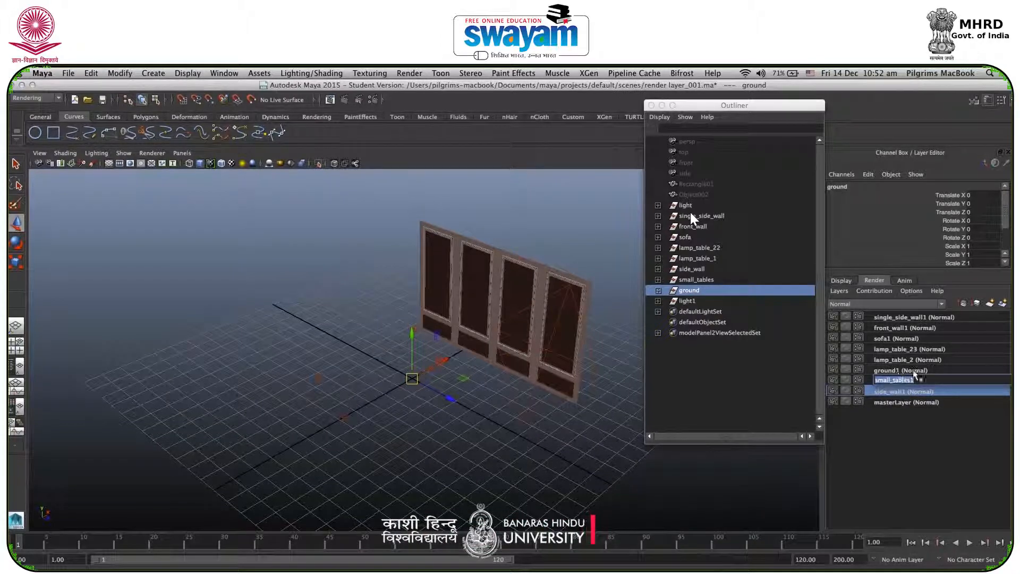
{"action": "left_click", "coordinate": [901, 371]}
{"action": "left_click", "coordinate": [907, 360]}
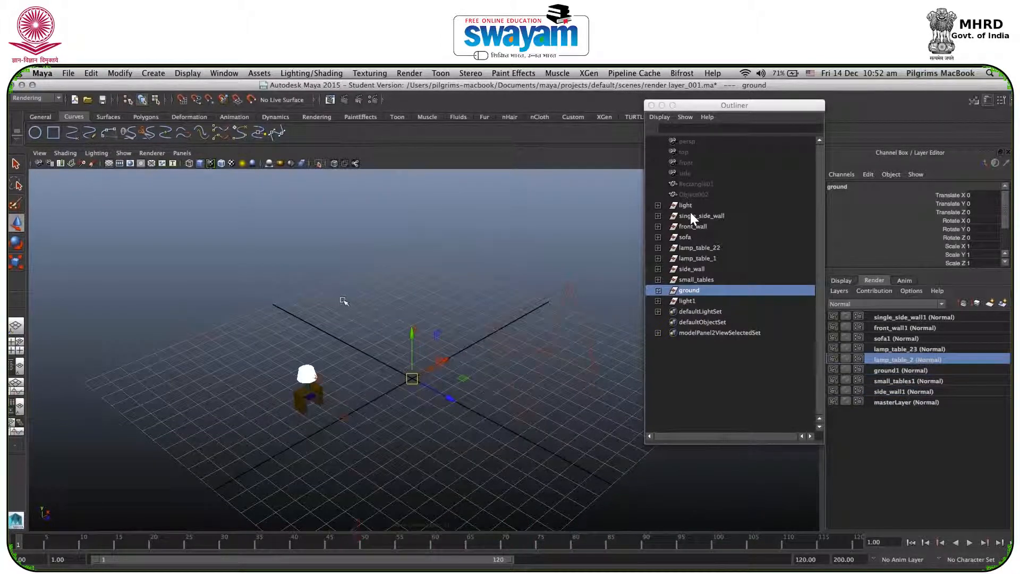
{"action": "left_click", "coordinate": [906, 349]}
{"action": "left_click", "coordinate": [905, 339]}
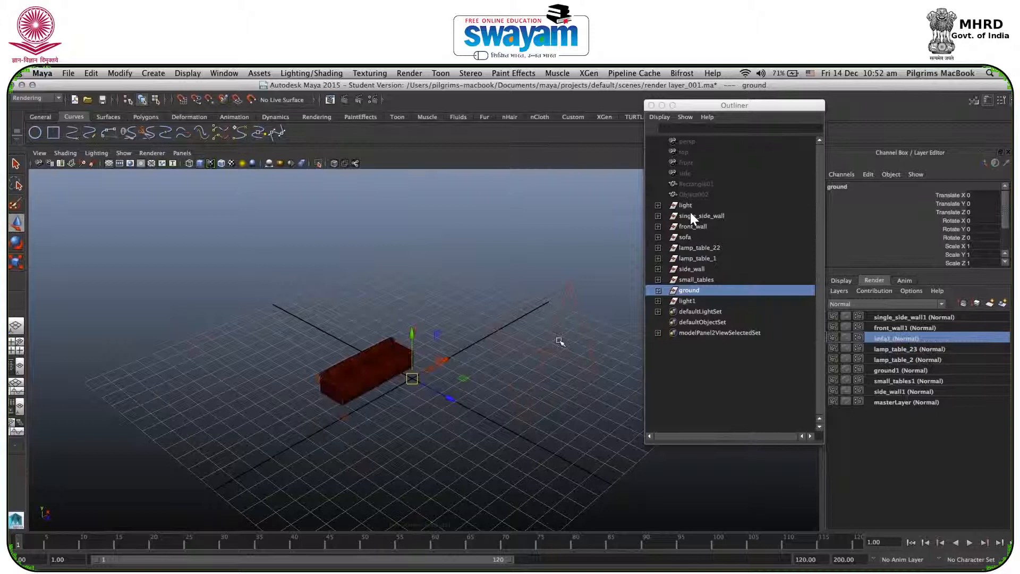
{"action": "left_click", "coordinate": [893, 327]}
{"action": "left_click", "coordinate": [894, 317]}
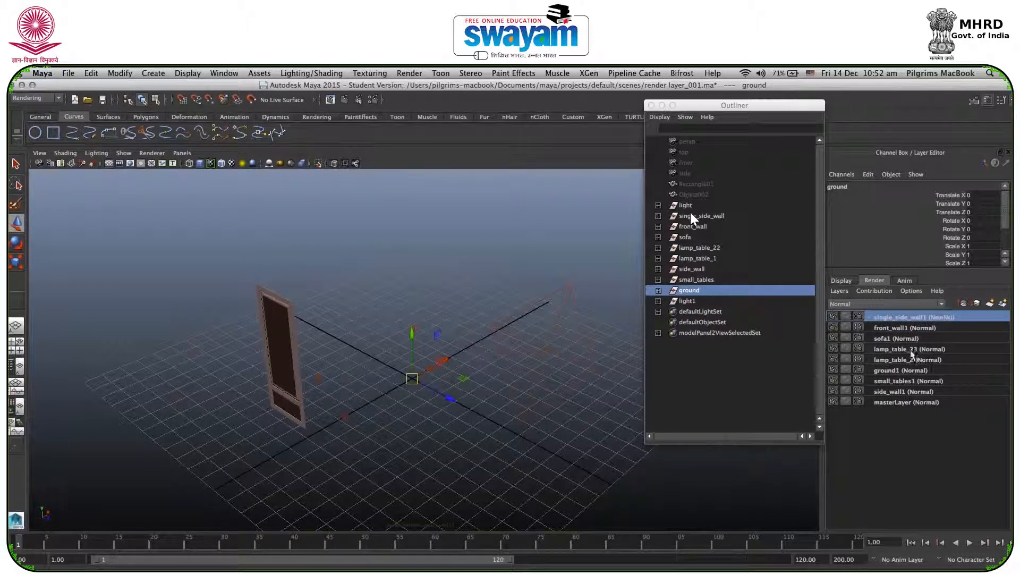
{"action": "left_click", "coordinate": [899, 403]}
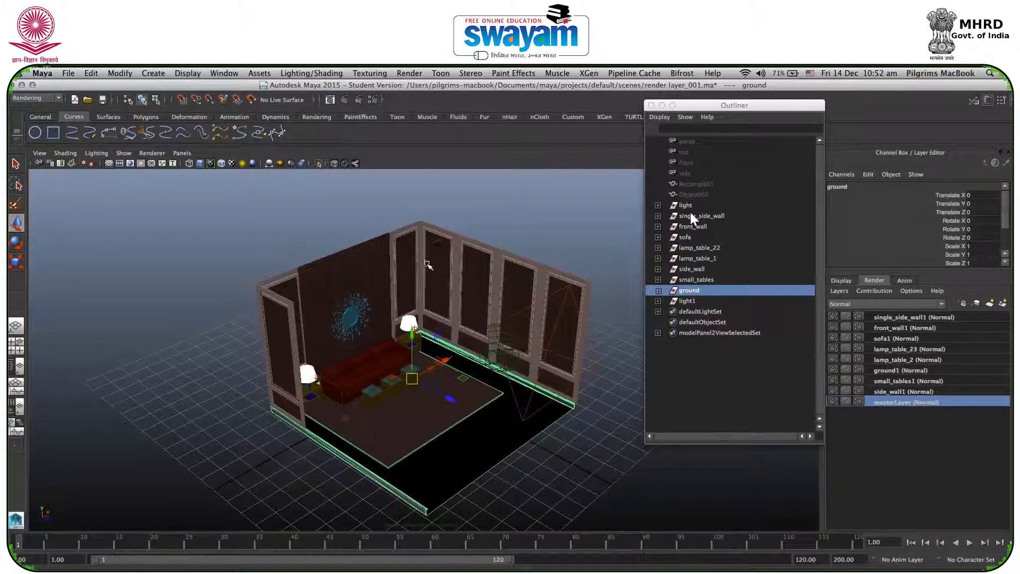
Go through all eight object render layers once more and show the full room through masterLayer
{"action": "left_click", "coordinate": [897, 392]}
{"action": "left_click", "coordinate": [902, 381]}
{"action": "left_click", "coordinate": [900, 371]}
{"action": "left_click", "coordinate": [900, 360]}
{"action": "left_click", "coordinate": [900, 349]}
{"action": "left_click", "coordinate": [900, 338]}
{"action": "left_click", "coordinate": [899, 328]}
{"action": "left_click", "coordinate": [897, 317]}
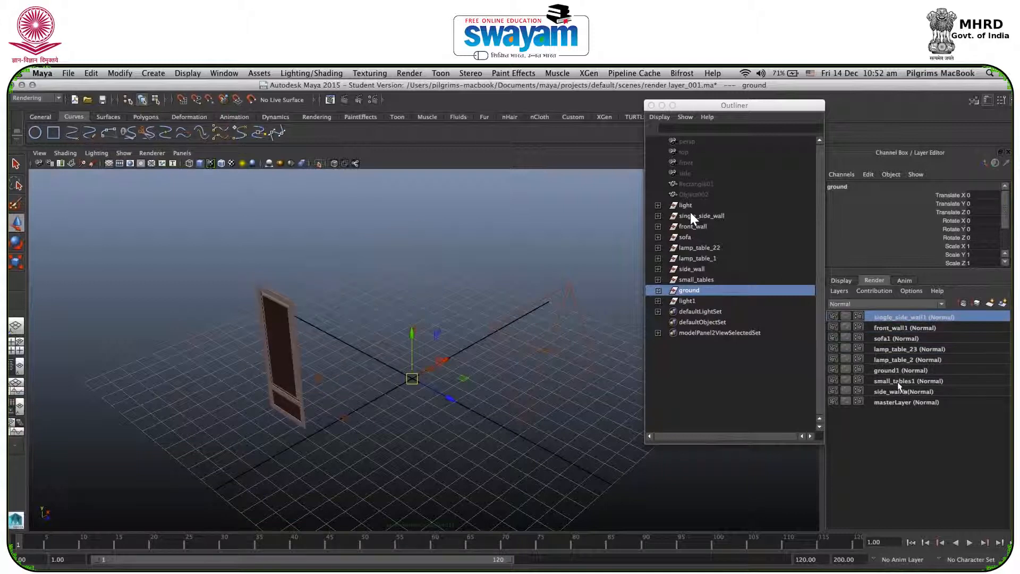
{"action": "left_click", "coordinate": [894, 404]}
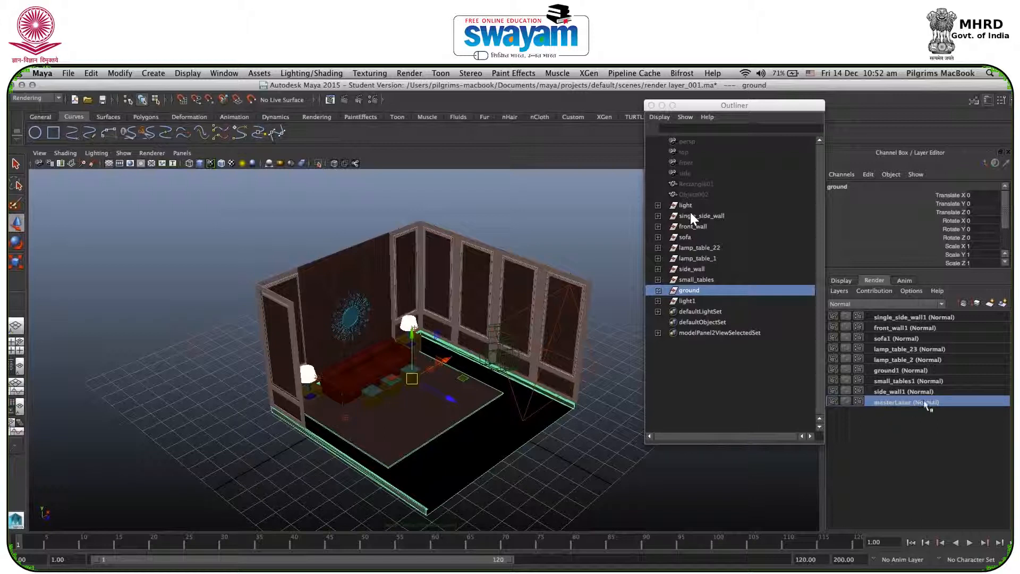
Switch the viewport to the close-up perspective camera view of the sofa and lamps, and close the Outliner
{"action": "left_click", "coordinate": [181, 153]}
{"action": "mouse_move", "coordinate": [197, 165]}
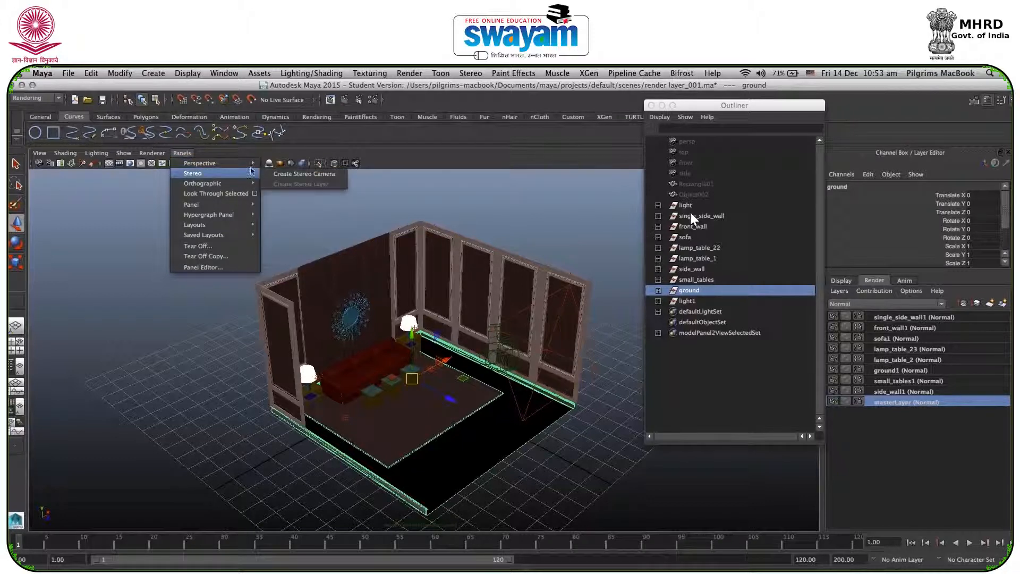
{"action": "left_click", "coordinate": [297, 164]}
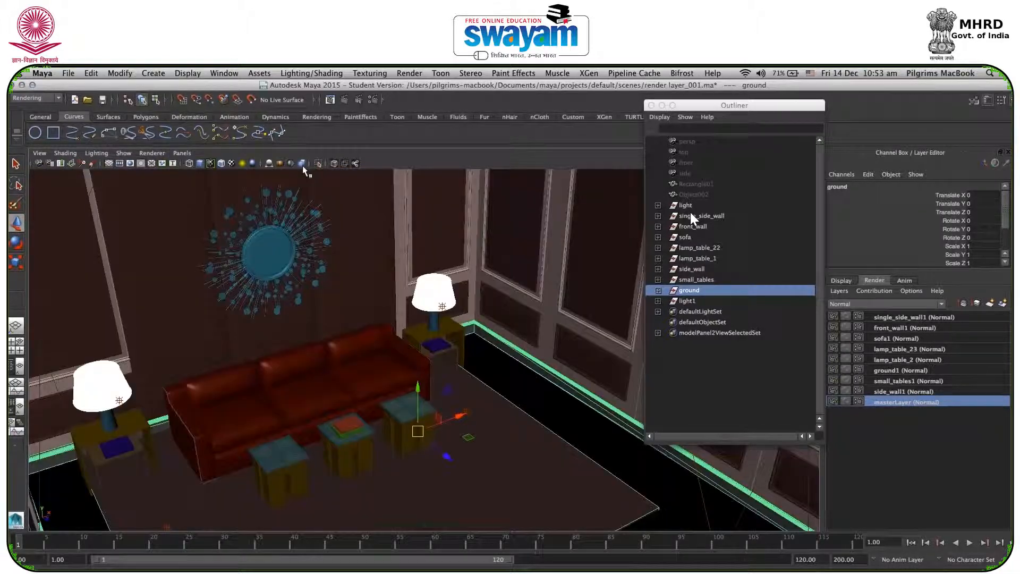
{"action": "key", "text": "alt+v"}
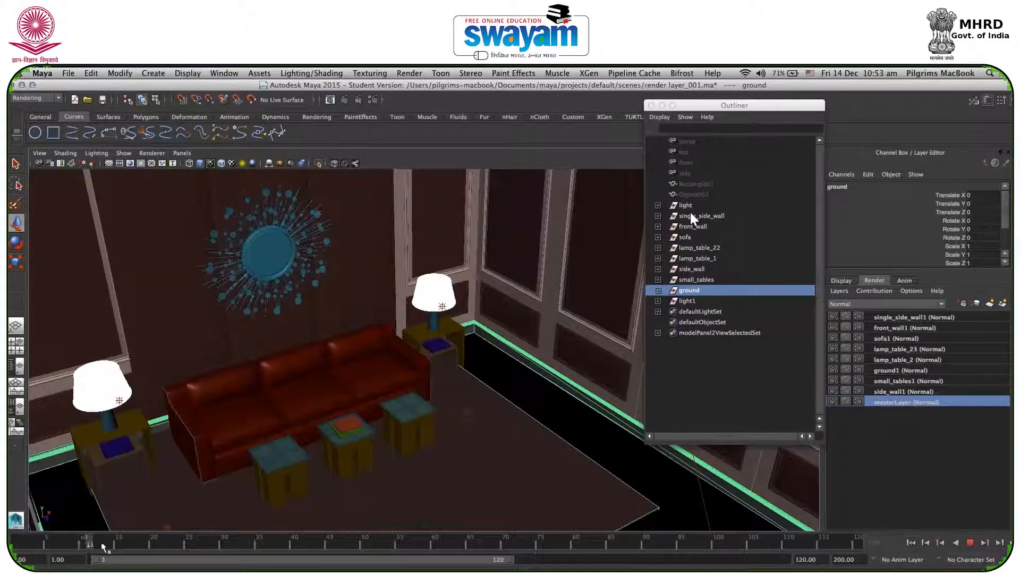
{"action": "key", "text": "alt+v"}
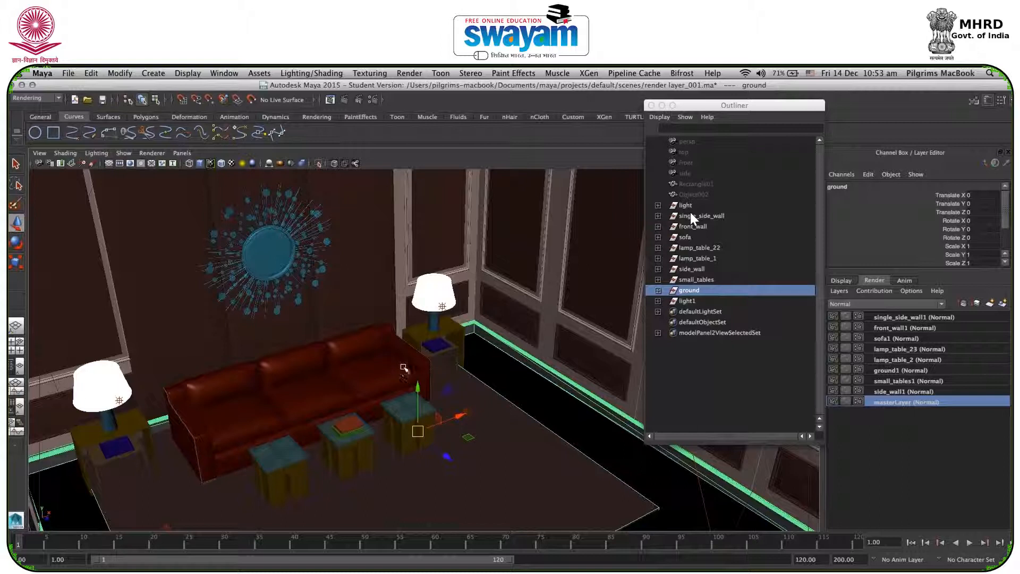
{"action": "left_click", "coordinate": [651, 106]}
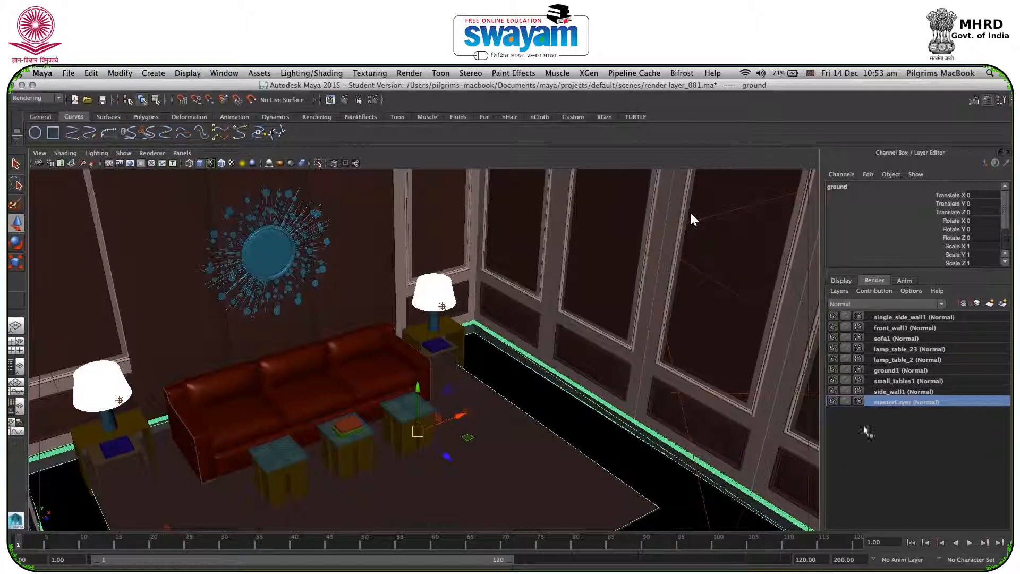
Activate the side_wall1 render layer, set its renderer to mental ray, and show the indirect lighting settings
{"action": "left_click", "coordinate": [887, 391]}
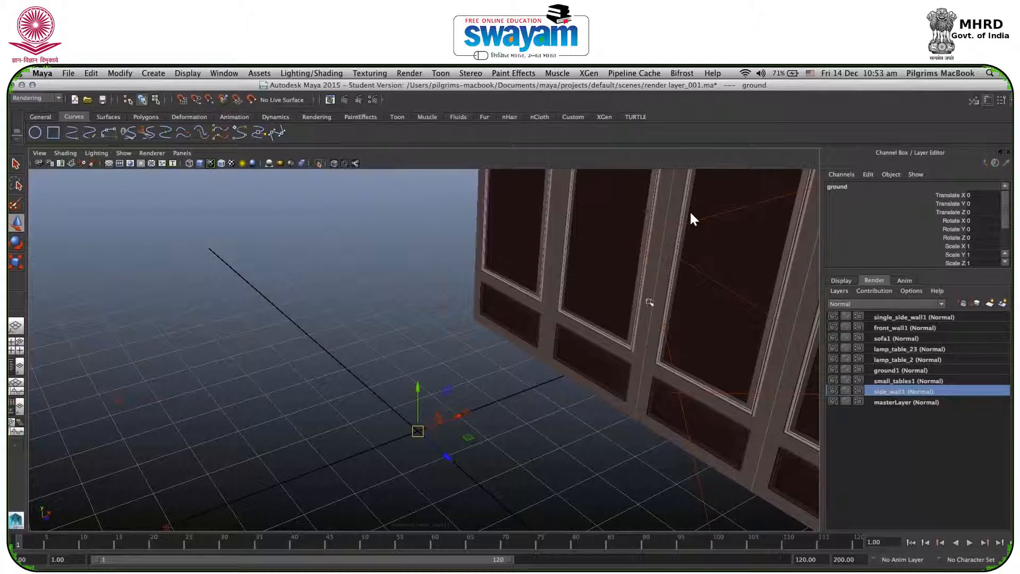
{"action": "left_click", "coordinate": [374, 100]}
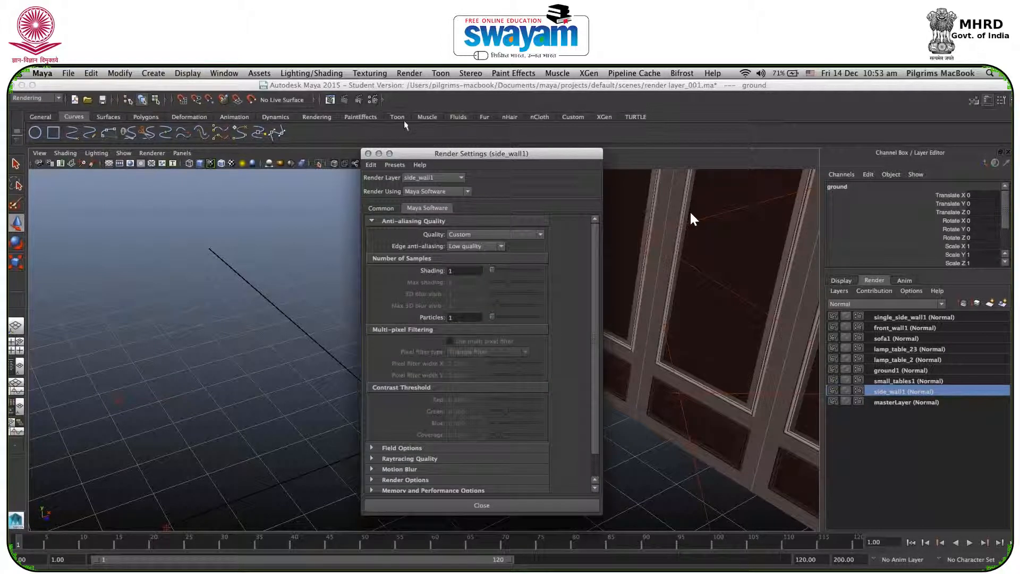
{"action": "left_click", "coordinate": [426, 192]}
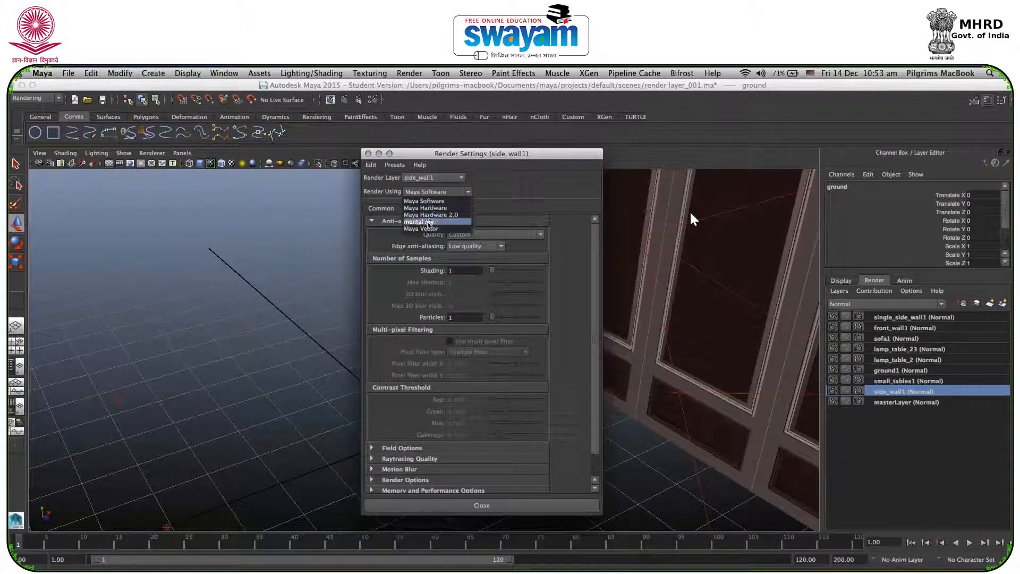
{"action": "left_click", "coordinate": [430, 224]}
{"action": "left_click", "coordinate": [528, 208]}
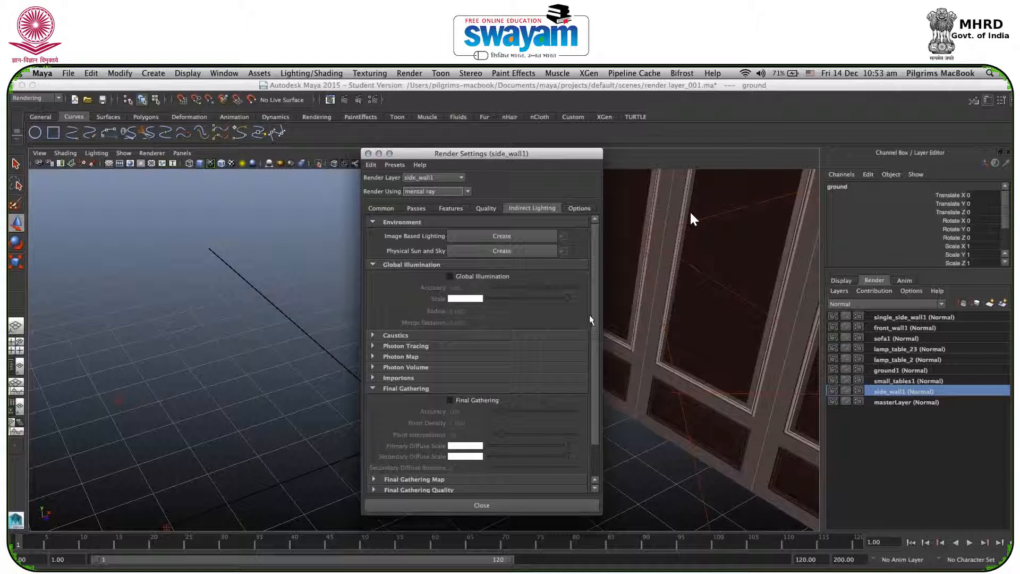
Try name.#.ext as the frame/animation extension in the common render settings, and return it to name.ext (Single Frame)
{"action": "left_click", "coordinate": [380, 209]}
{"action": "left_click_drag", "start_coordinate": [601, 305], "coordinate": [588, 425]}
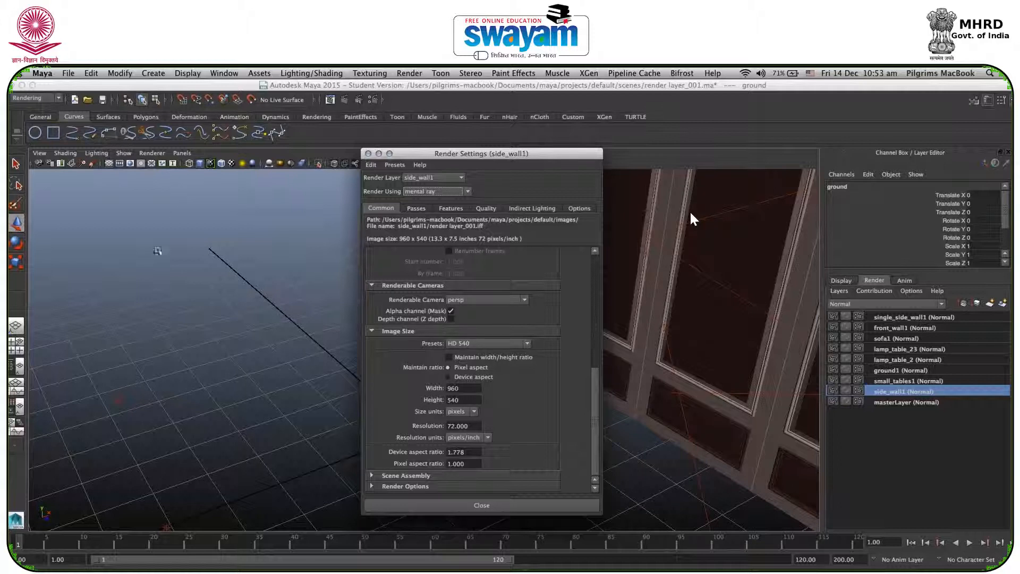
{"action": "left_click_drag", "start_coordinate": [597, 398], "coordinate": [595, 295]}
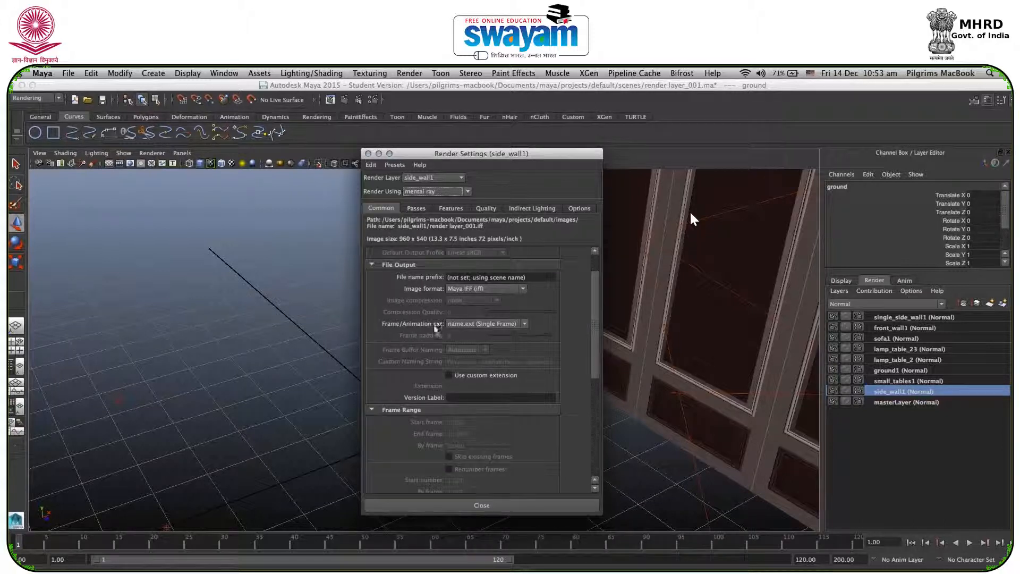
{"action": "left_click", "coordinate": [472, 323]}
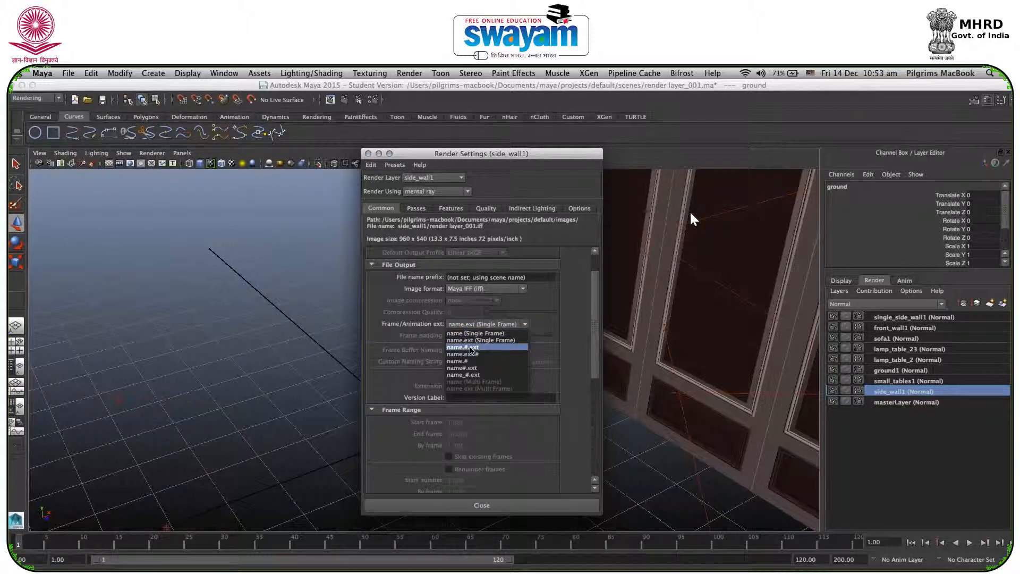
{"action": "left_click", "coordinate": [463, 347]}
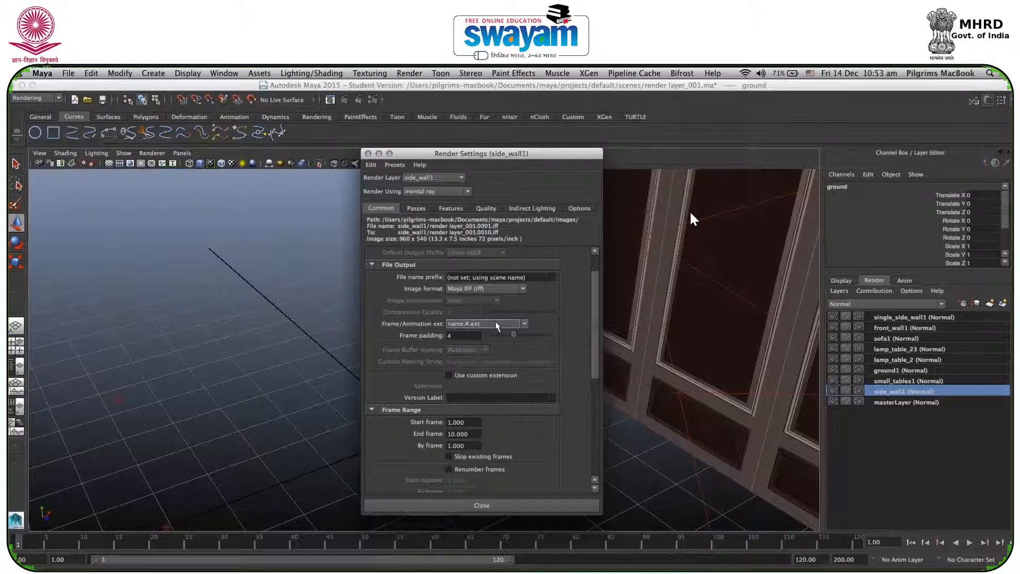
{"action": "left_click", "coordinate": [467, 324]}
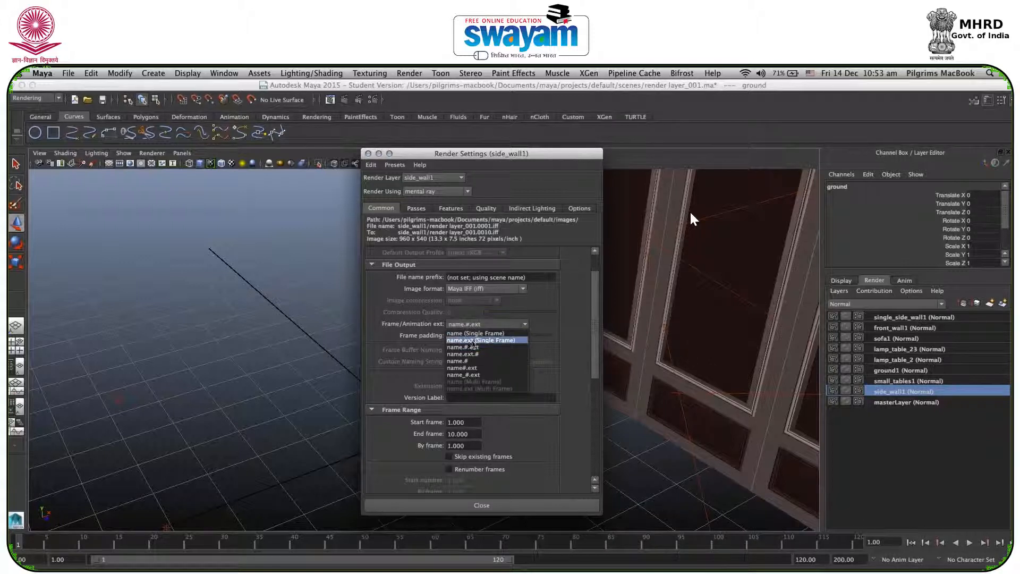
{"action": "left_click", "coordinate": [473, 341]}
{"action": "scroll", "coordinate": [595, 319], "scroll_direction": "up", "scroll_amount": 2}
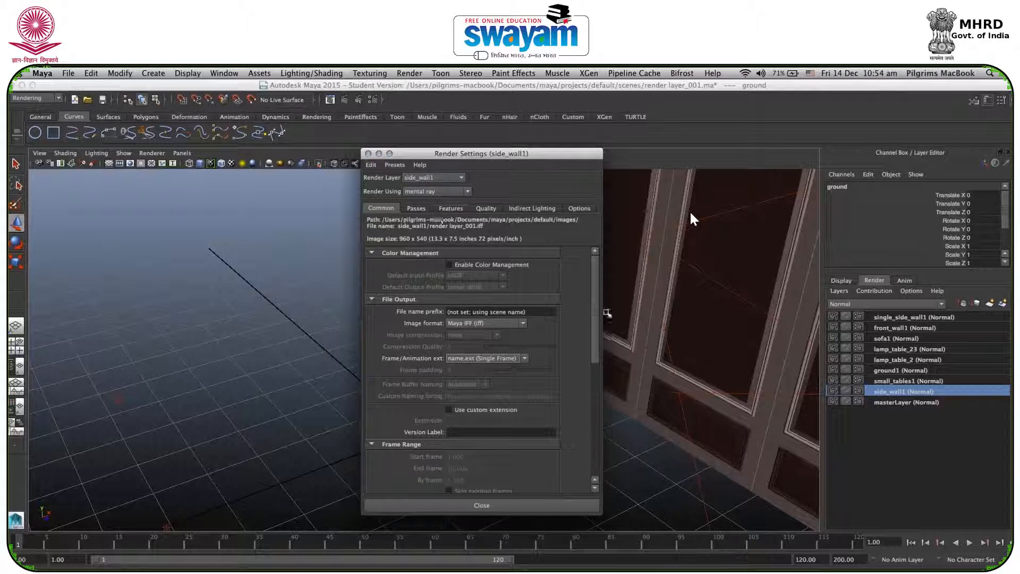
Set the render image size preset to HD 720 and close the render settings
{"action": "left_click_drag", "start_coordinate": [595, 315], "coordinate": [579, 444]}
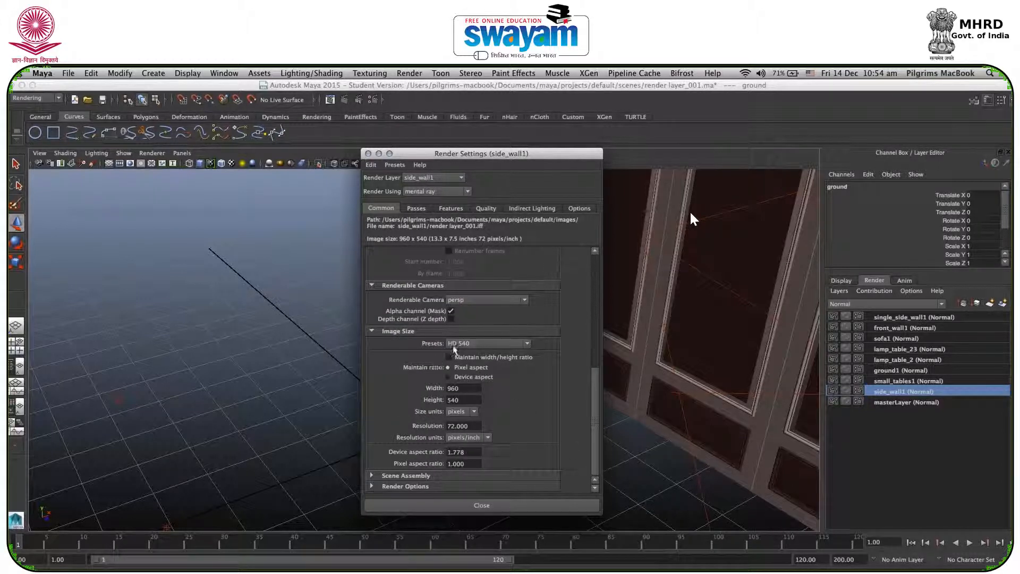
{"action": "left_click", "coordinate": [473, 343]}
{"action": "scroll", "coordinate": [477, 395], "scroll_direction": "down", "scroll_amount": 5}
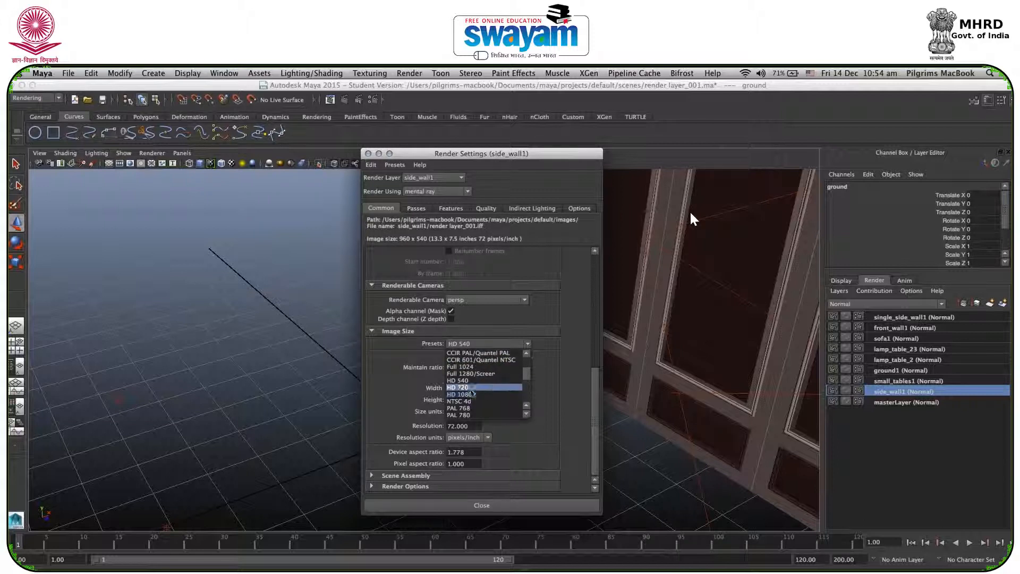
{"action": "left_click", "coordinate": [471, 387]}
{"action": "left_click", "coordinate": [368, 154]}
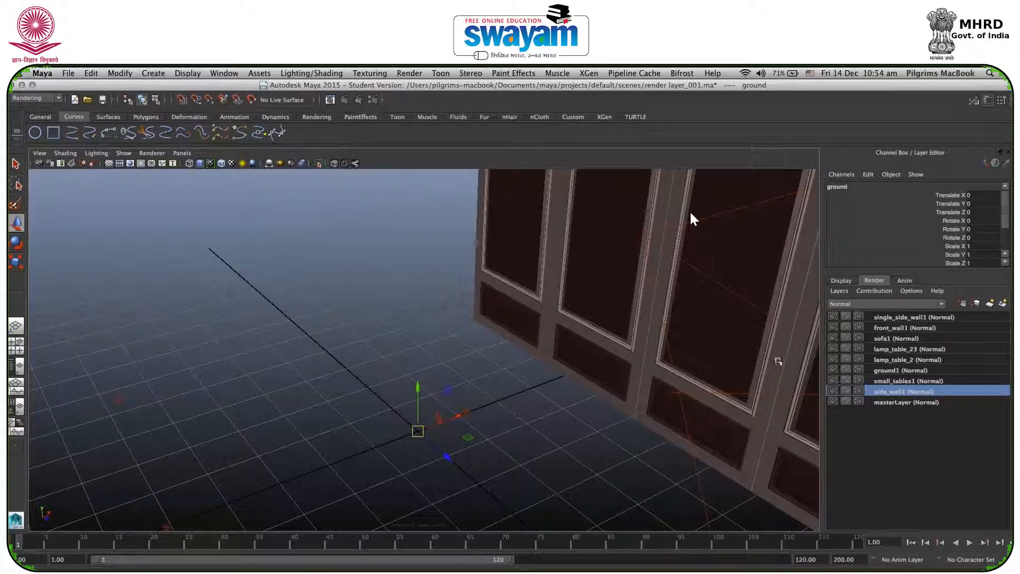
Compare masterLayer with side_wall1 in the viewport and review the render settings of the side_wall1 layer
{"action": "left_click", "coordinate": [906, 402]}
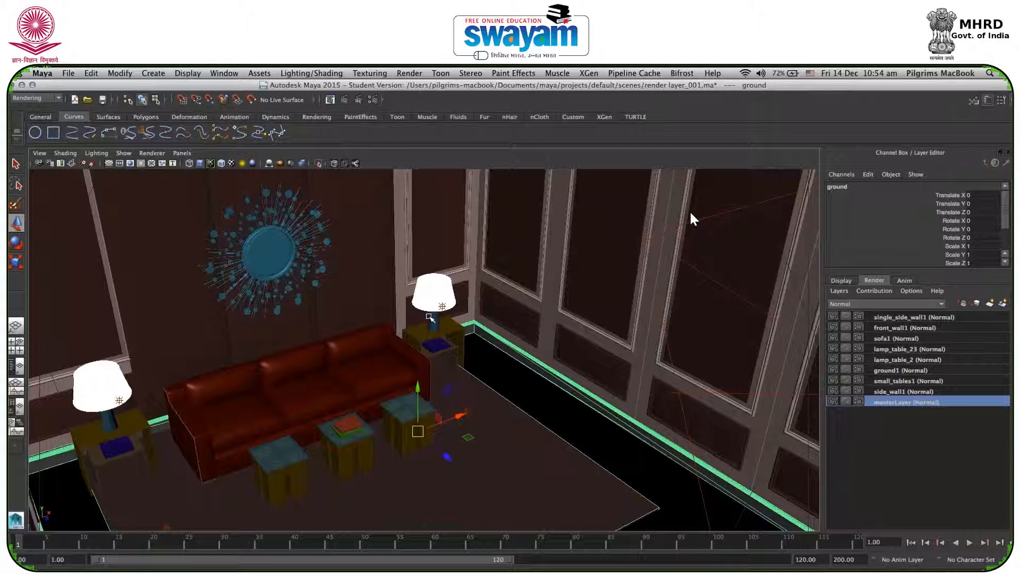
{"action": "left_click", "coordinate": [890, 392]}
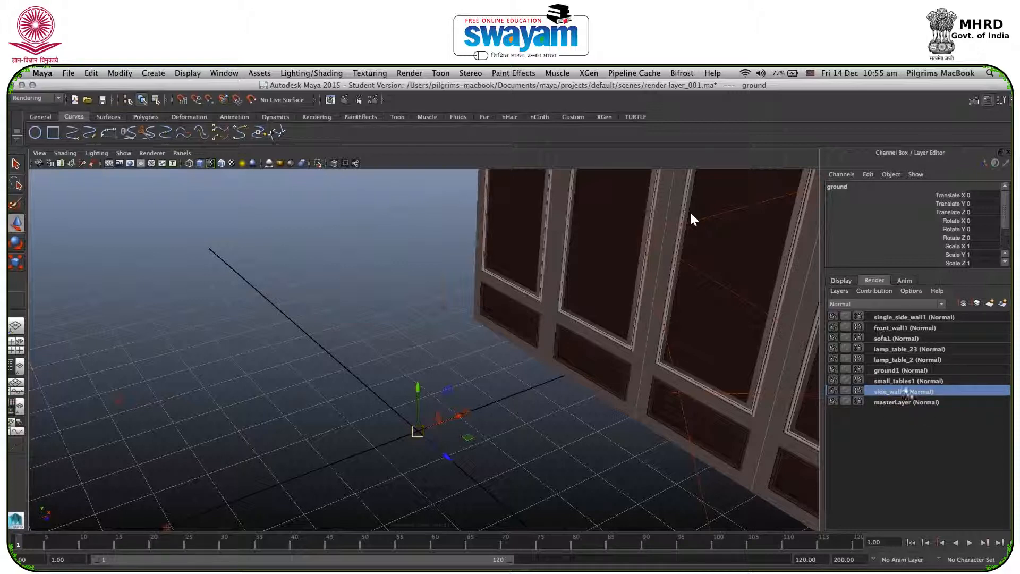
{"action": "left_click", "coordinate": [373, 99]}
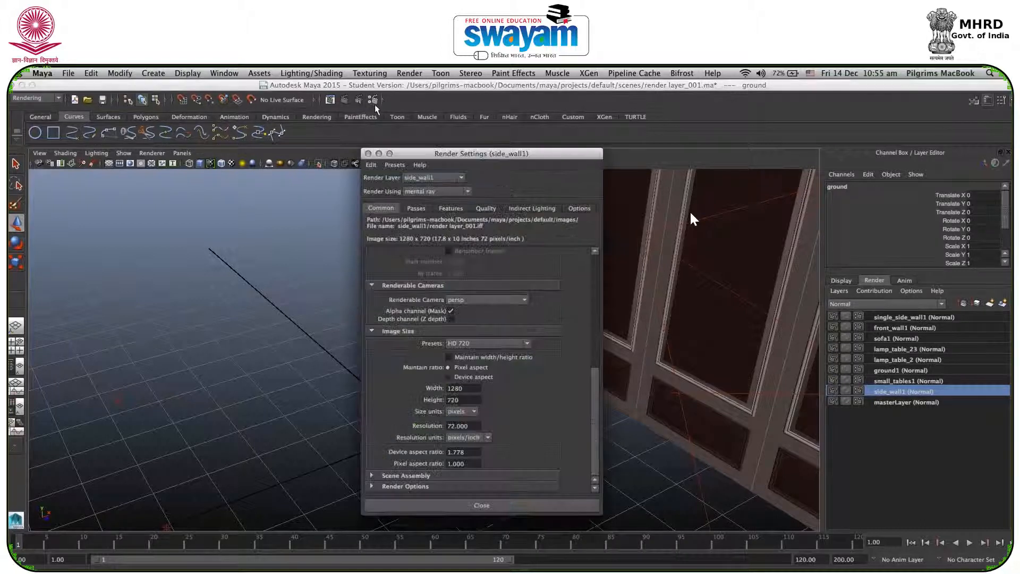
{"action": "left_click", "coordinate": [368, 154]}
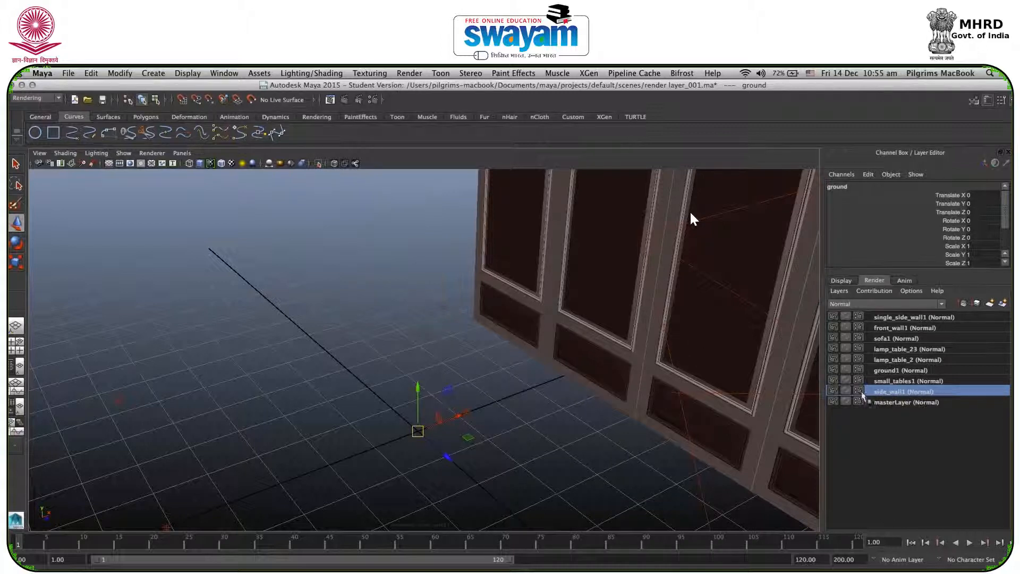
{"action": "left_click", "coordinate": [373, 99]}
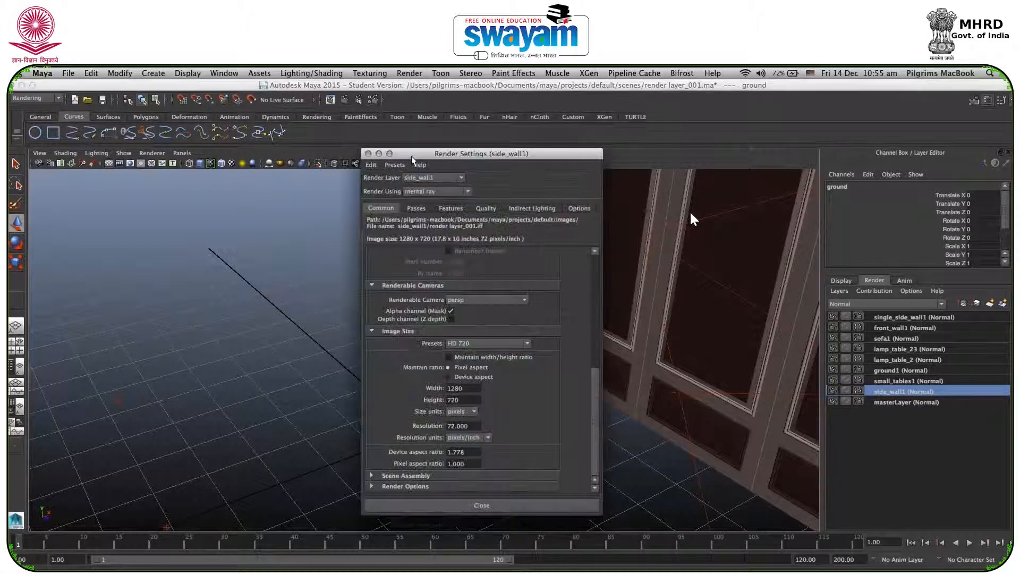
{"action": "left_click", "coordinate": [368, 154]}
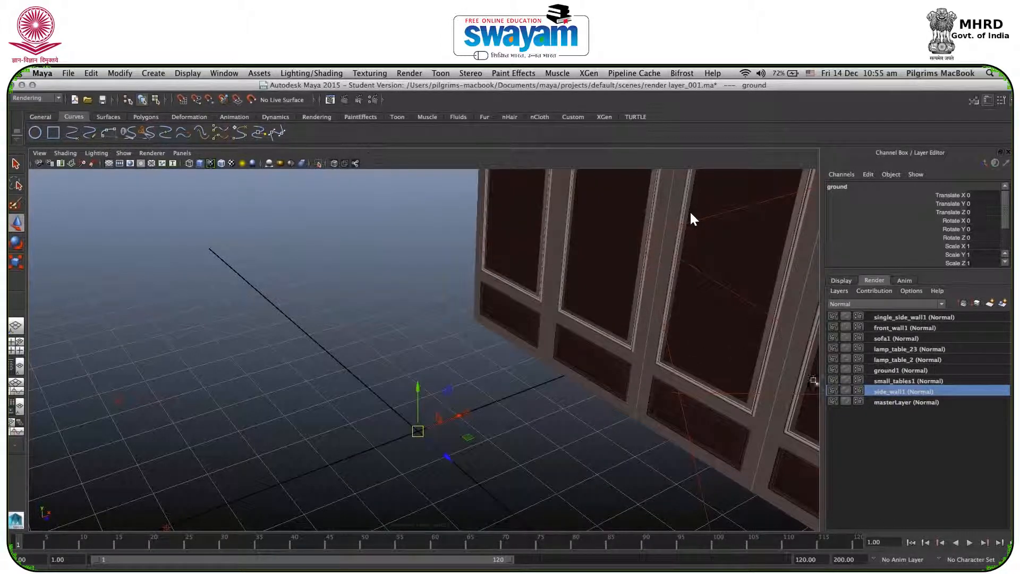
{"action": "left_click", "coordinate": [857, 391]}
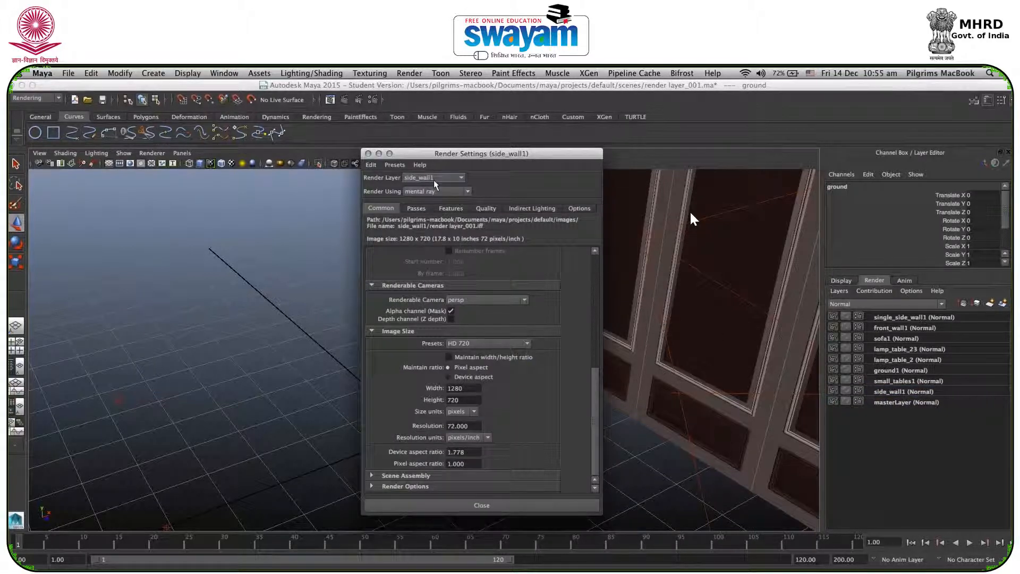
Set the output image format of the side_wall1 render layer to PSD (psd)
{"action": "left_click_drag", "start_coordinate": [596, 410], "coordinate": [583, 277]}
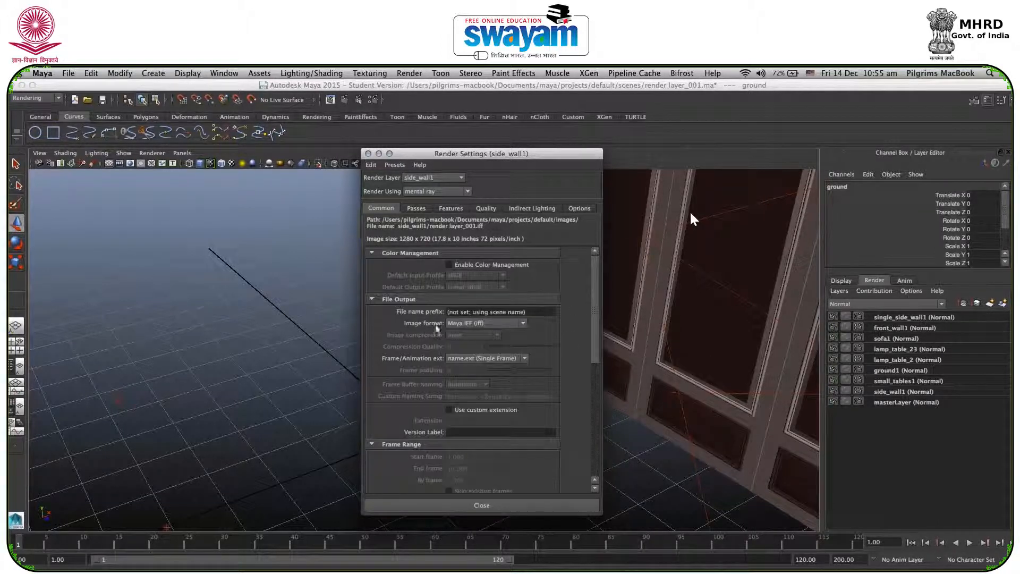
{"action": "left_click", "coordinate": [475, 324]}
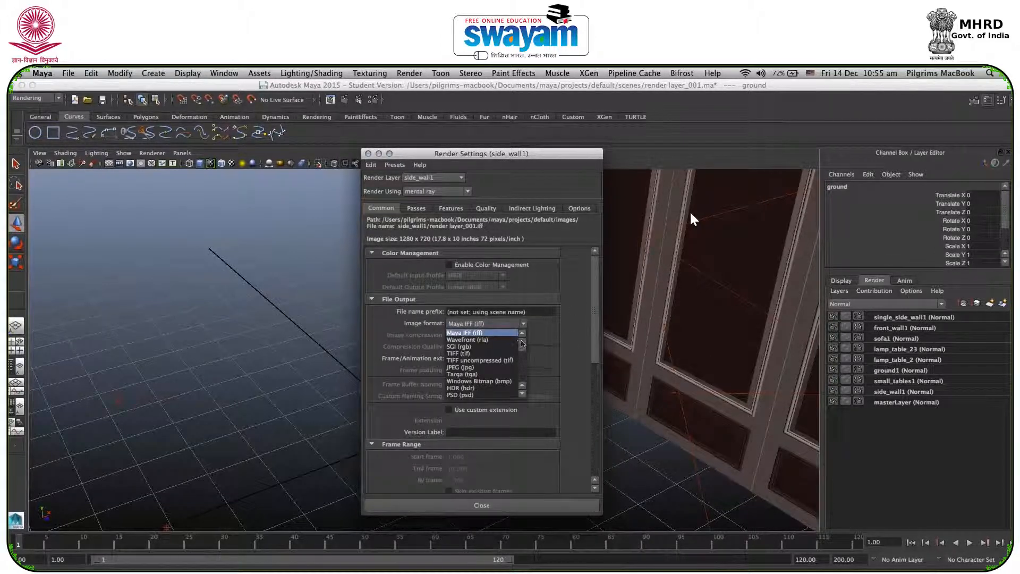
{"action": "scroll", "coordinate": [522, 344], "scroll_direction": "down", "scroll_amount": 5}
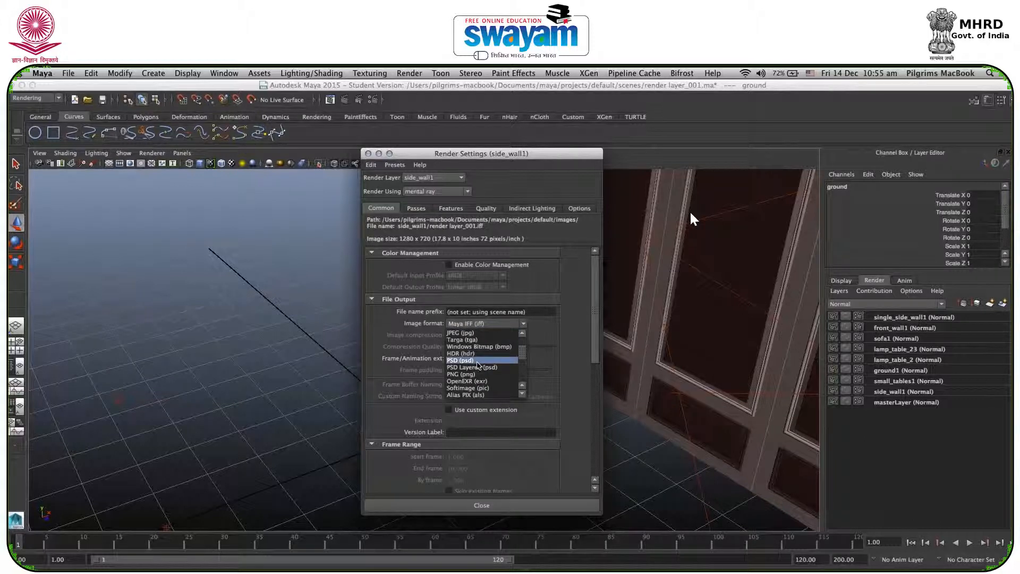
{"action": "left_click", "coordinate": [477, 362]}
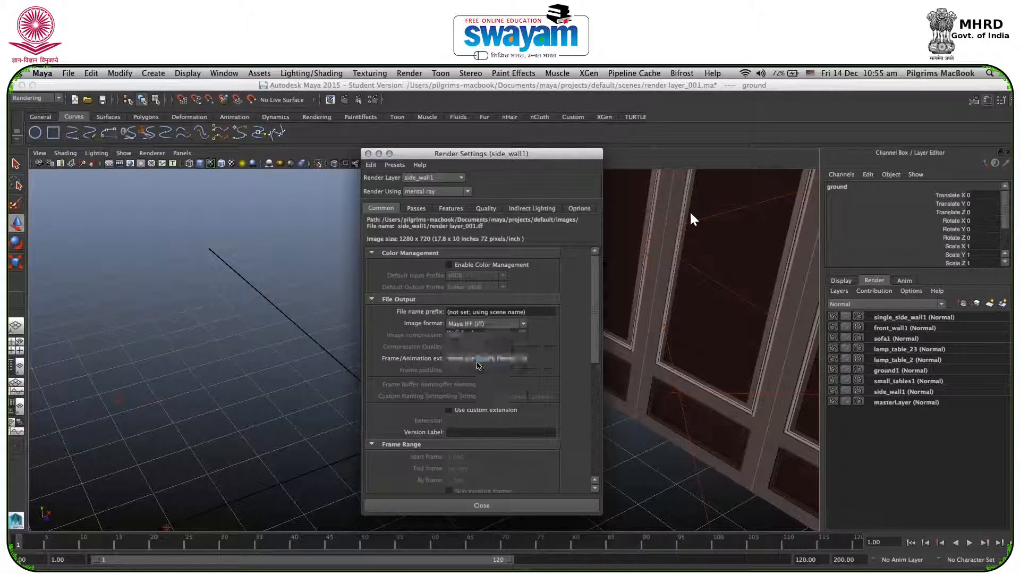
{"action": "left_click", "coordinate": [514, 323]}
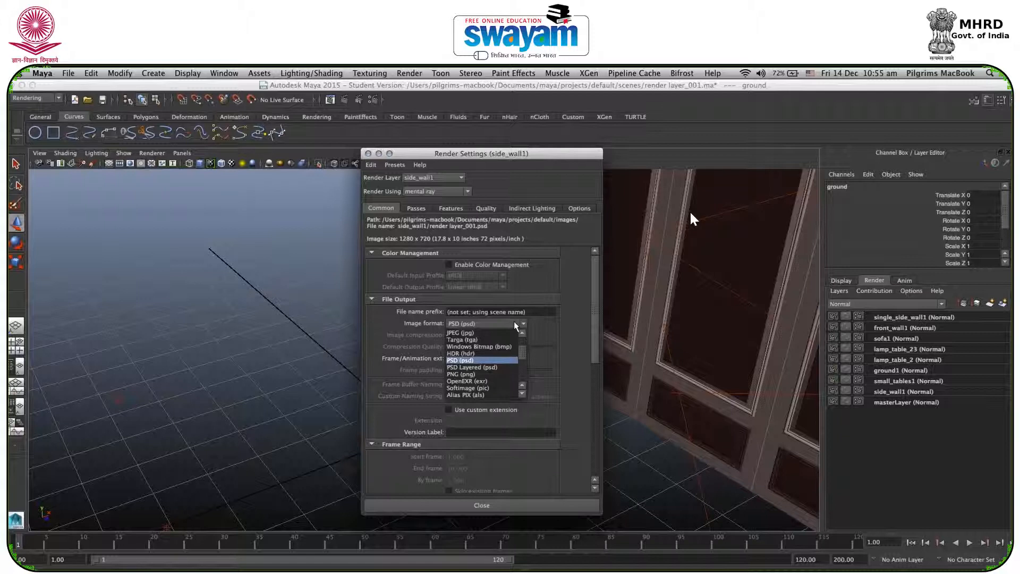
{"action": "left_click", "coordinate": [475, 361]}
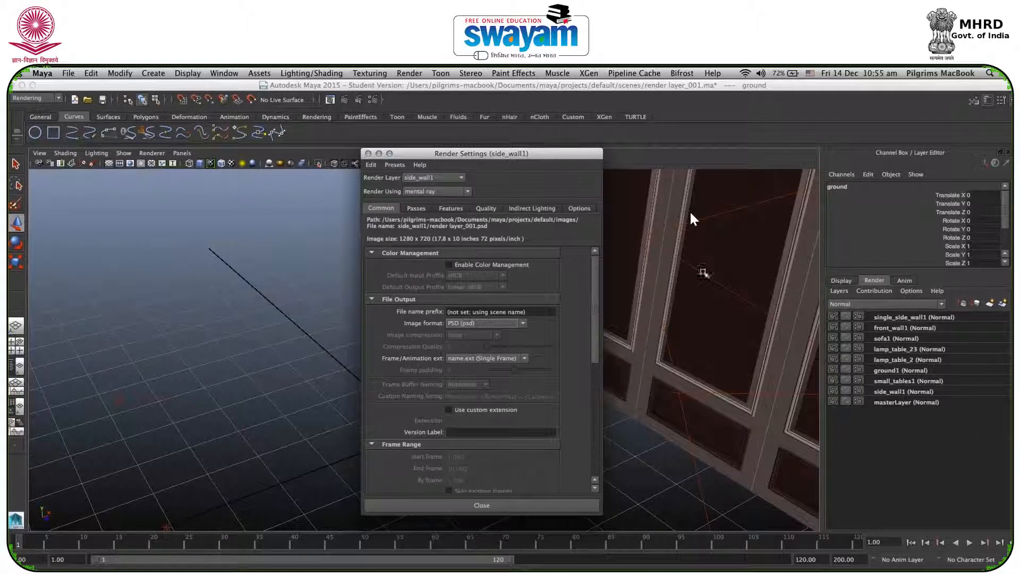
Render the side_wall1 layer, save the image as PNG "side wall" in the render layers folder, and close the render window
{"action": "left_click", "coordinate": [345, 101]}
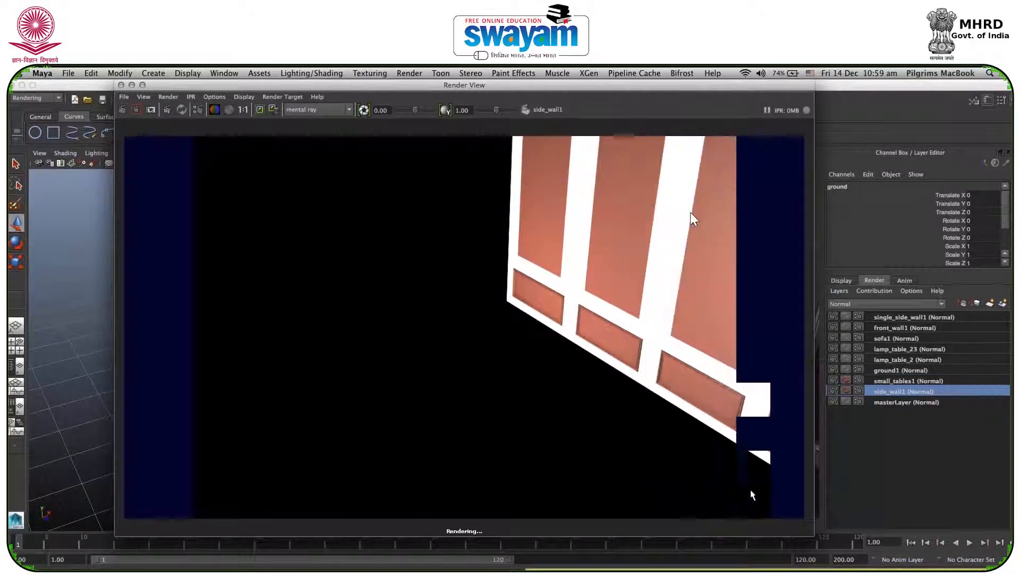
{"action": "left_click", "coordinate": [124, 96]}
{"action": "left_click", "coordinate": [140, 123]}
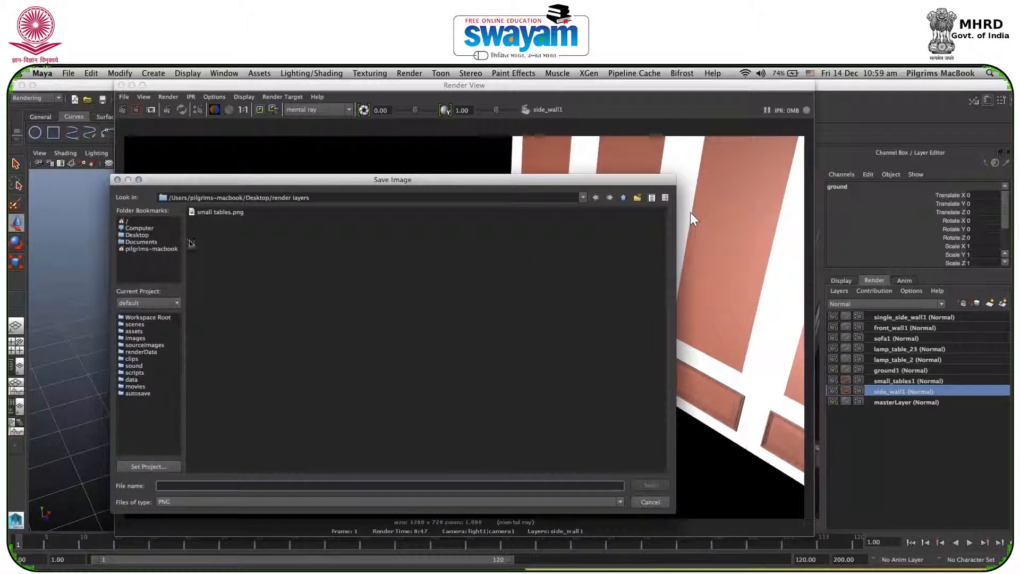
{"action": "type", "text": "s"}
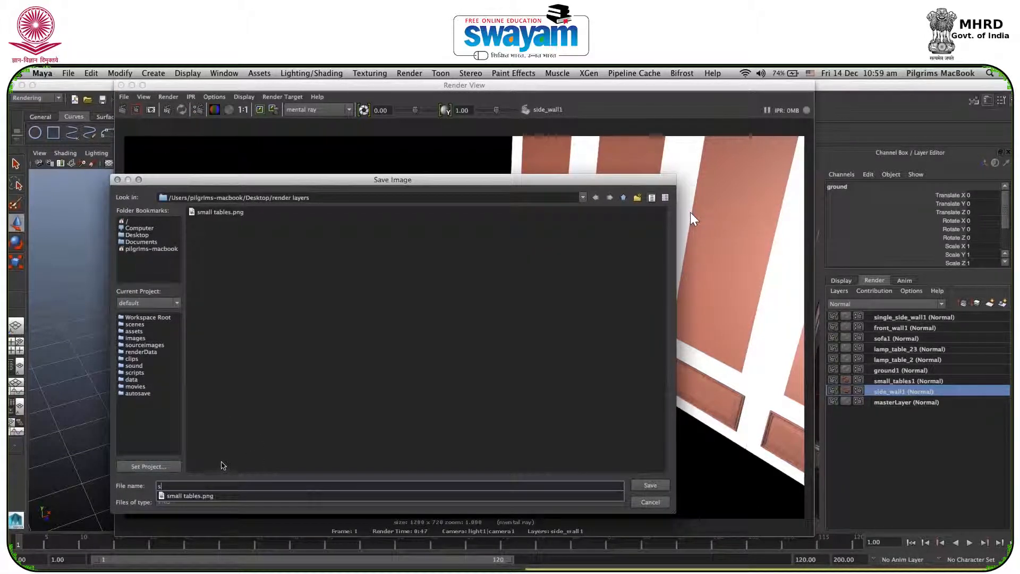
{"action": "type", "text": "ide wall"}
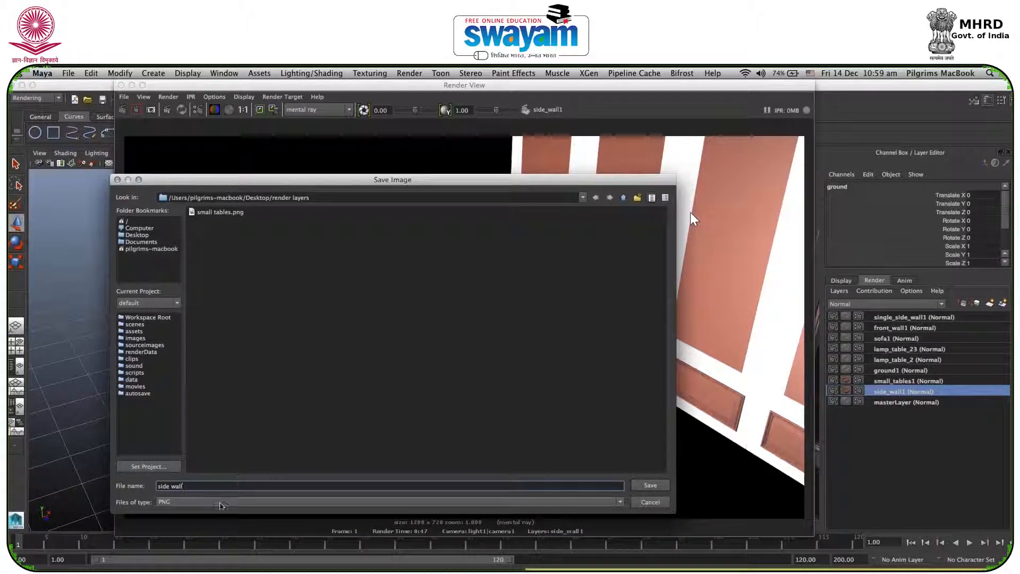
{"action": "left_click", "coordinate": [651, 486]}
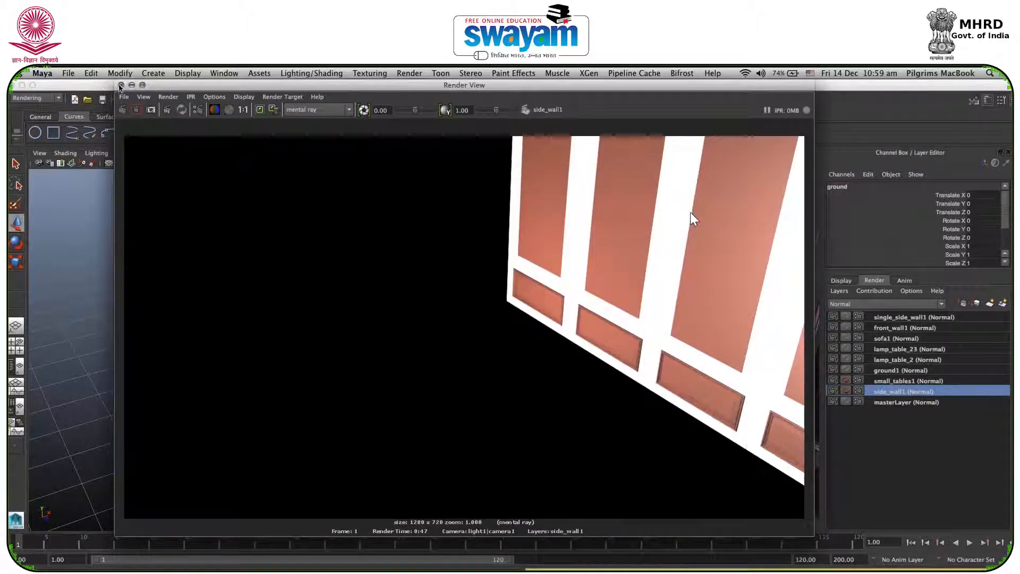
{"action": "key", "text": "super+w"}
Activate the ground1 render layer and check its render settings
{"action": "left_click", "coordinate": [938, 369]}
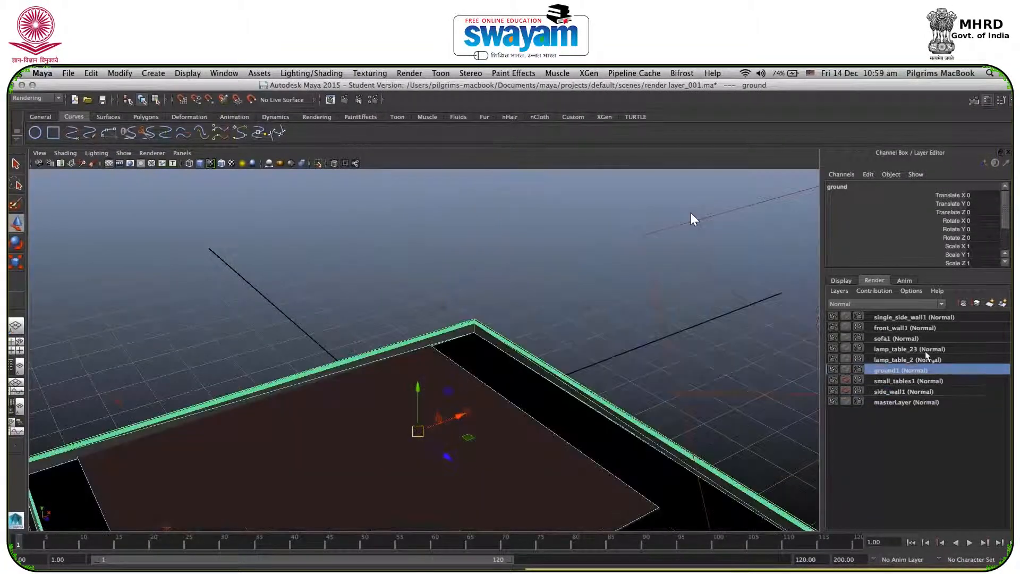
{"action": "left_click", "coordinate": [858, 370]}
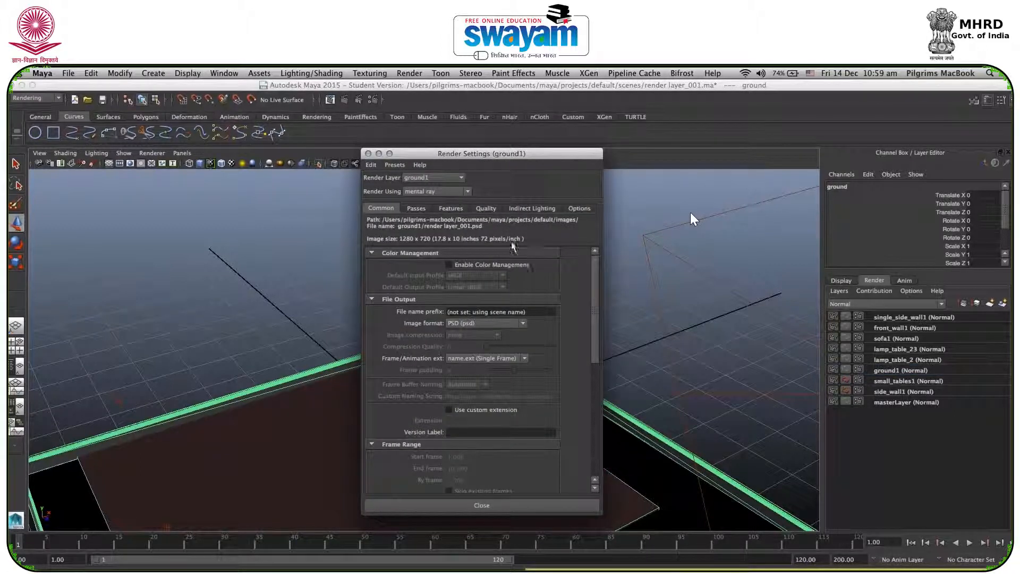
{"action": "left_click", "coordinate": [368, 154]}
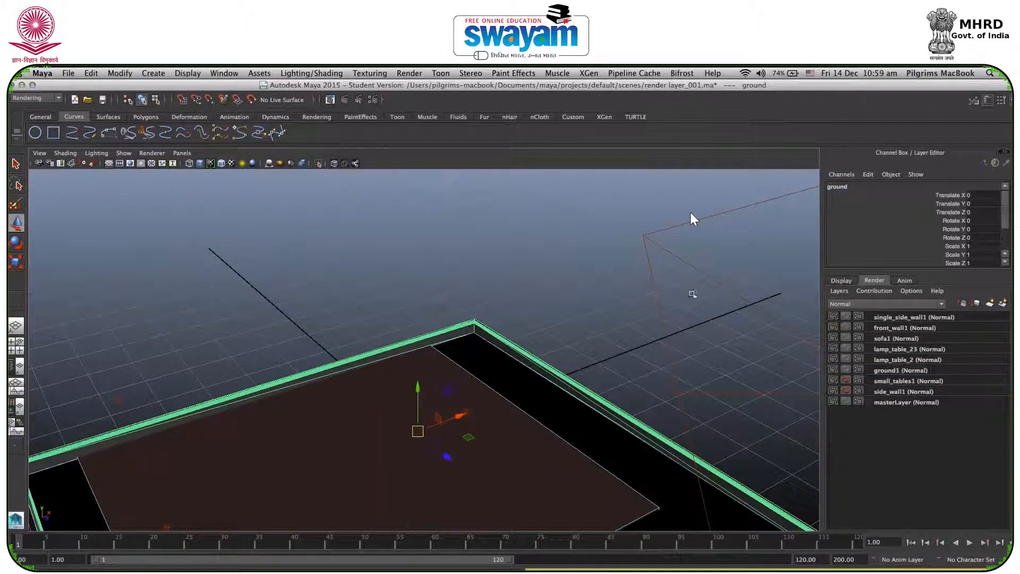
Render the ground1 layer and save the image as PNG "ground" in the render layers folder
{"action": "left_click", "coordinate": [902, 370]}
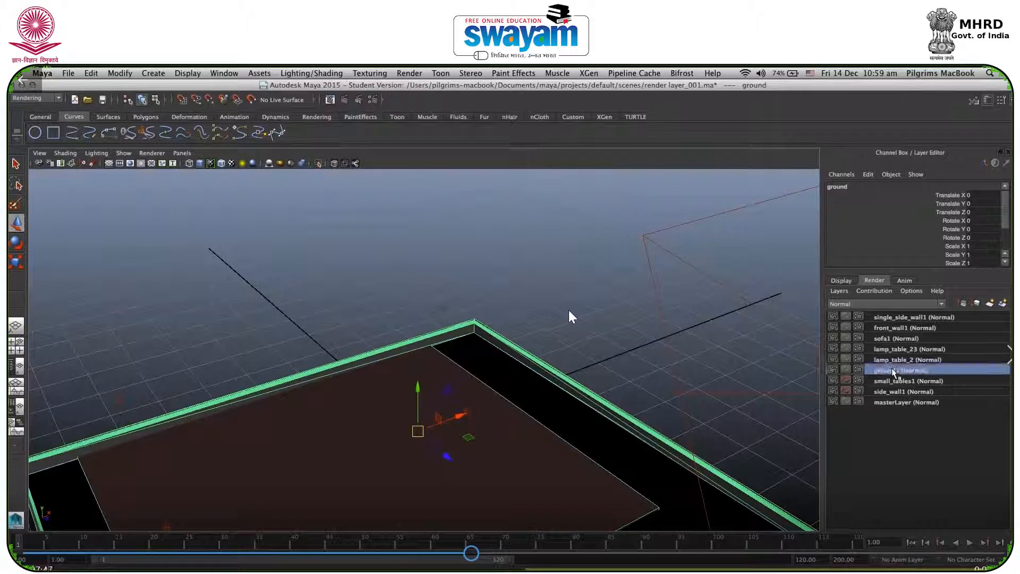
{"action": "left_click", "coordinate": [345, 99]}
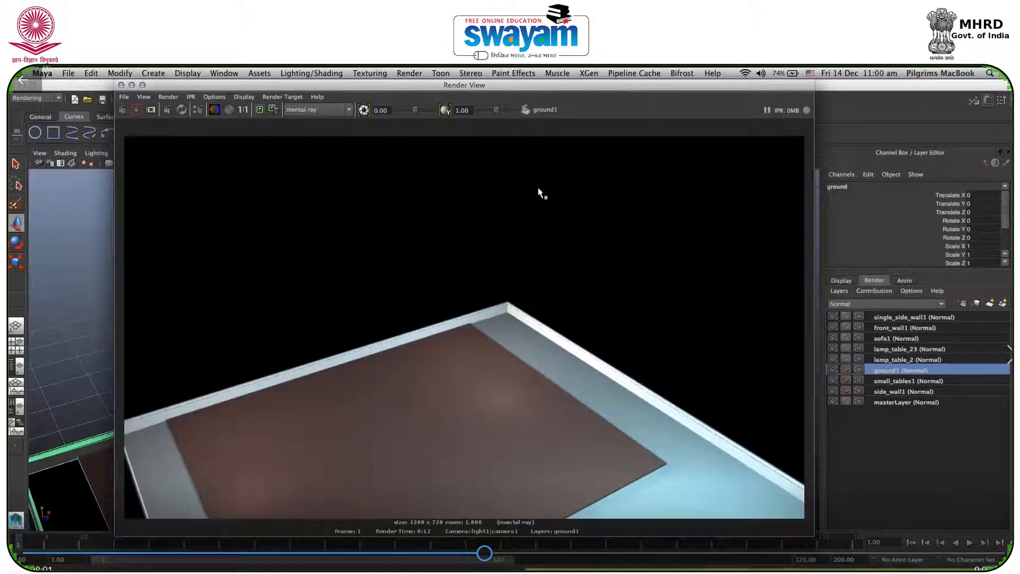
{"action": "left_click", "coordinate": [126, 97]}
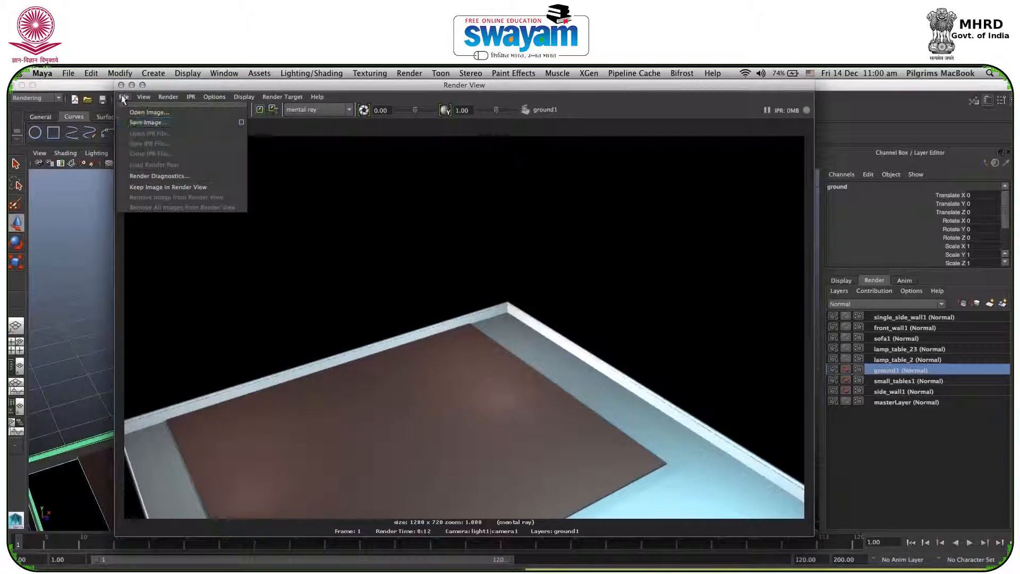
{"action": "left_click", "coordinate": [140, 118]}
{"action": "left_click", "coordinate": [200, 486]}
{"action": "type", "text": "ground"}
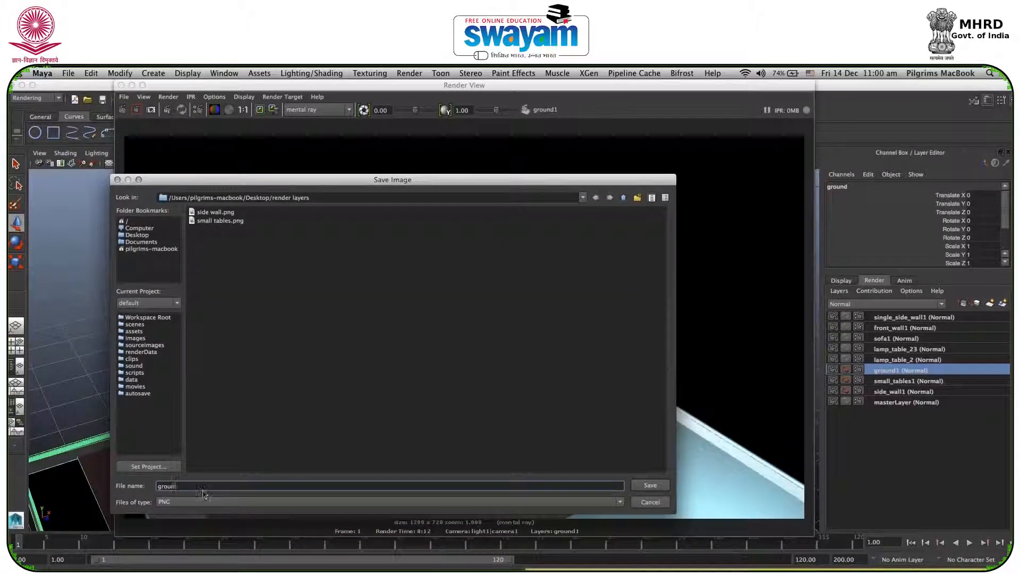
{"action": "left_click", "coordinate": [649, 485]}
Activate the lamp_table_2 render layer and render it in place of the previous ground image
{"action": "left_click", "coordinate": [922, 359]}
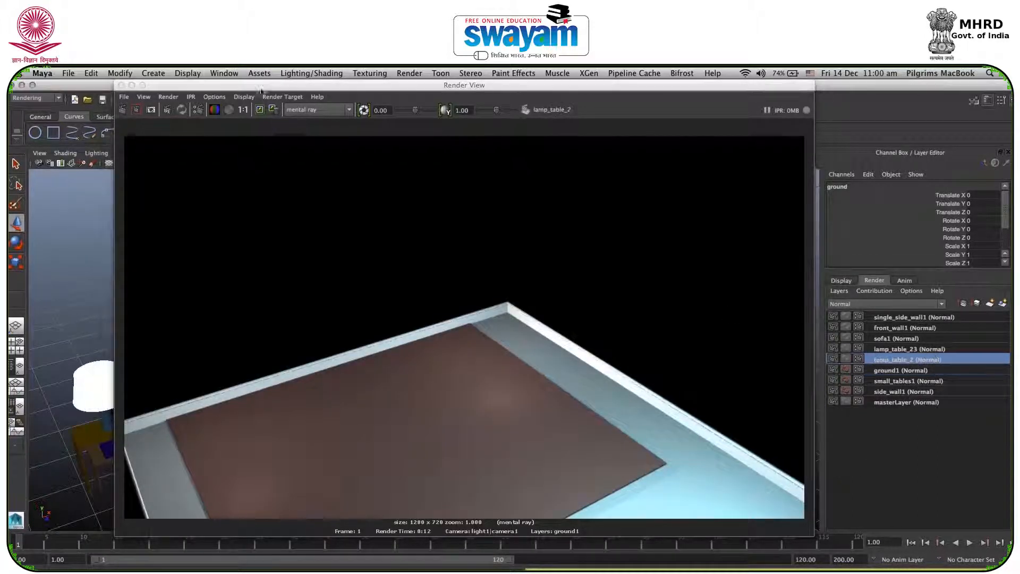
{"action": "left_click", "coordinate": [121, 85]}
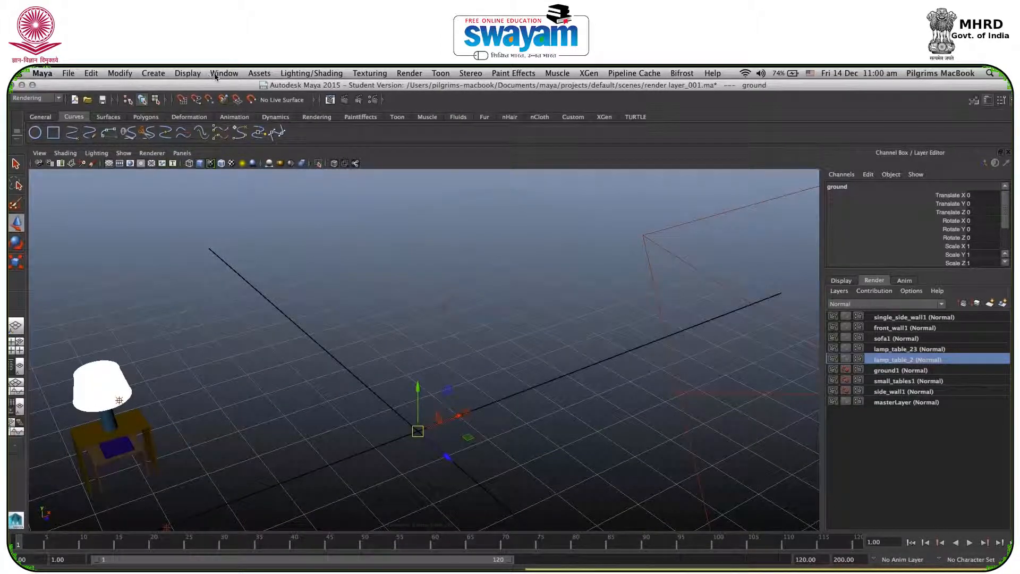
{"action": "left_click", "coordinate": [346, 100]}
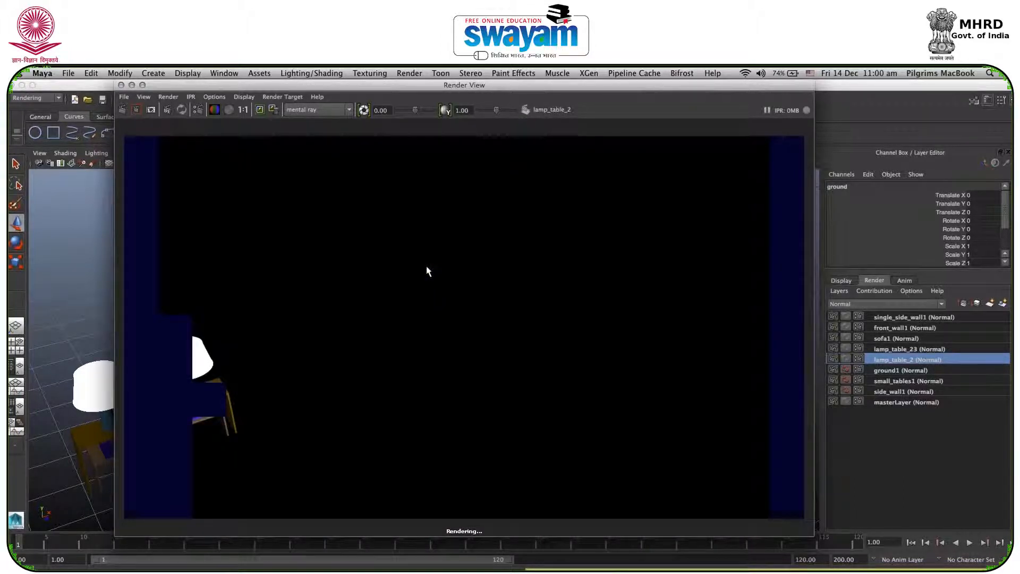
Save the lamp_table_2 render as PNG "lamp table 1" in the render layers folder and close the render window
{"action": "left_click", "coordinate": [124, 97]}
{"action": "left_click", "coordinate": [139, 118]}
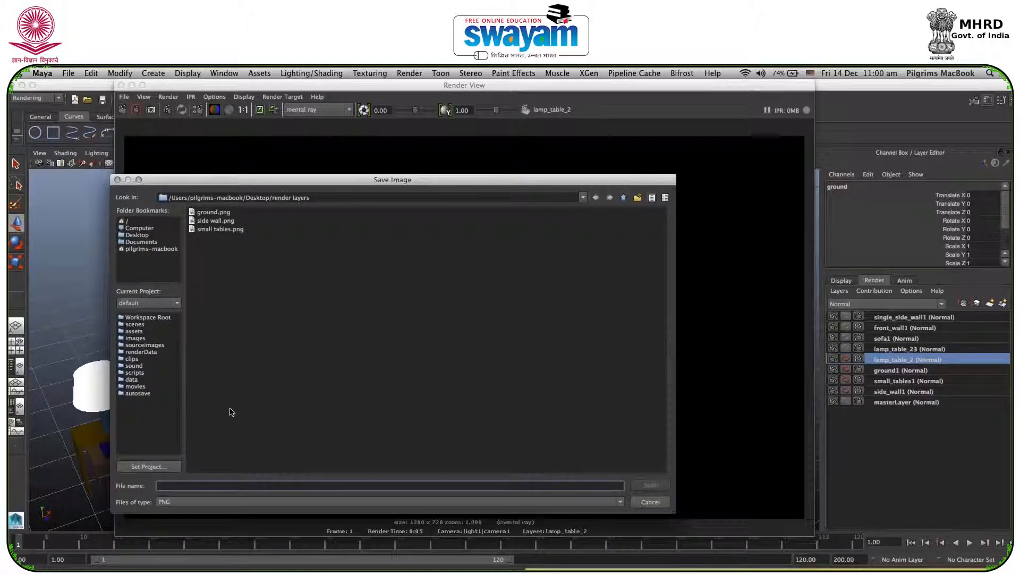
{"action": "type", "text": "lam"}
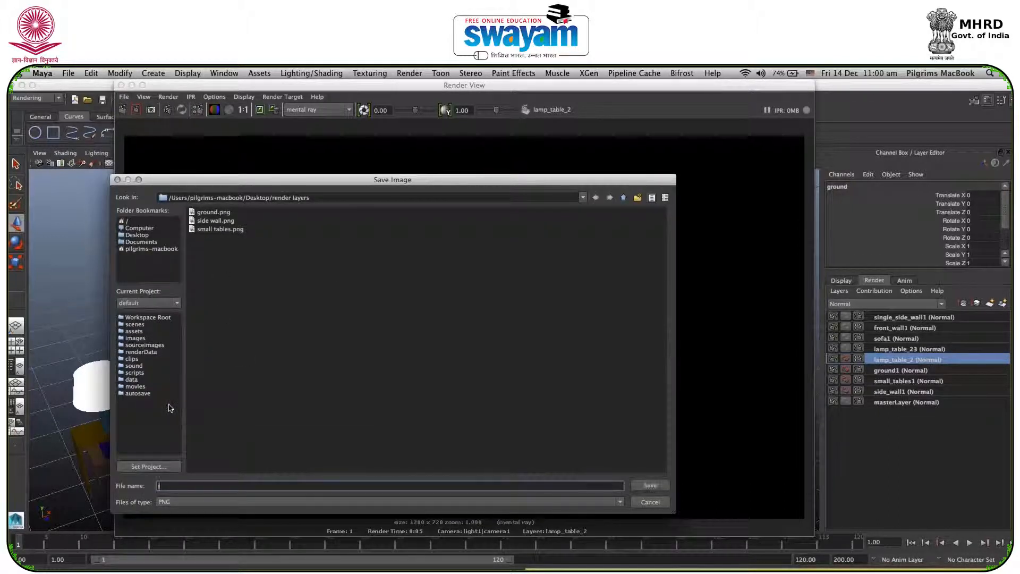
{"action": "type", "text": "p table 1"}
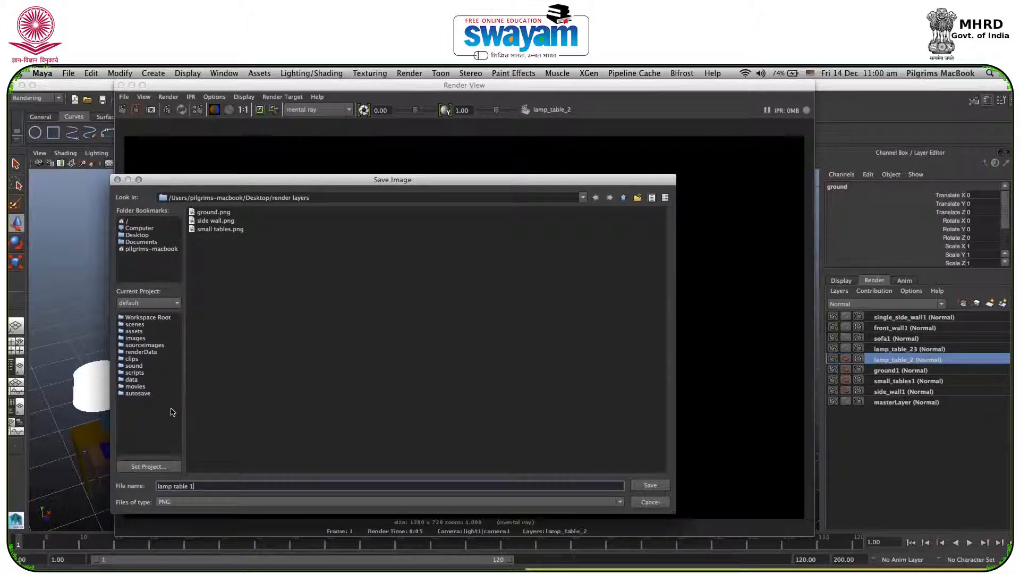
{"action": "left_click", "coordinate": [650, 485]}
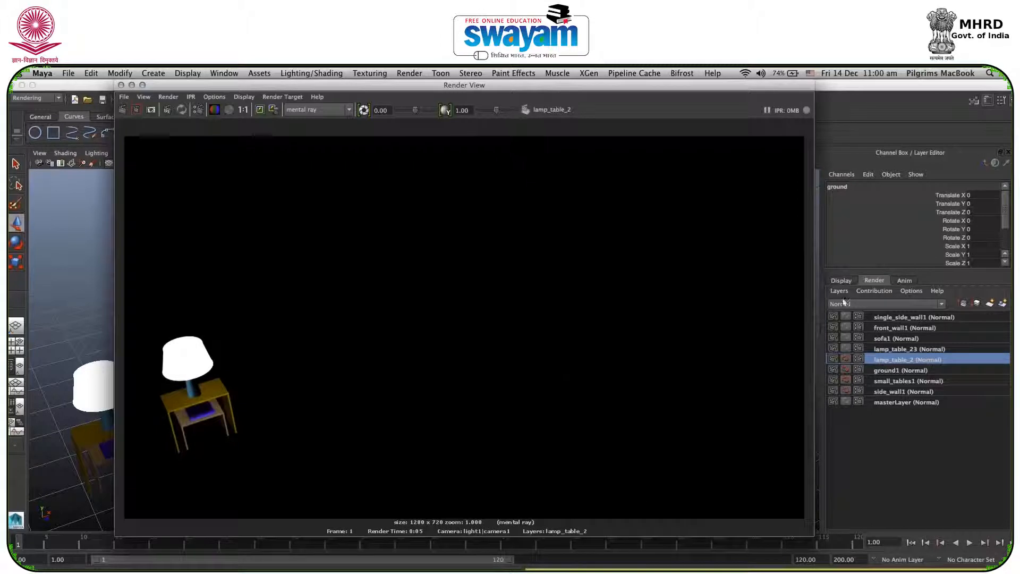
{"action": "left_click", "coordinate": [122, 85]}
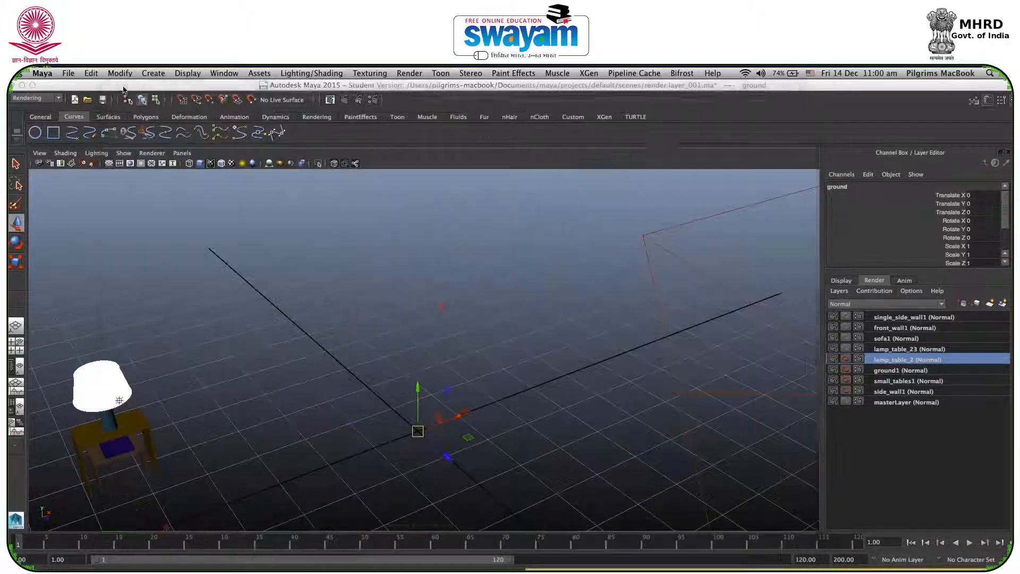
Activate the lamp_table_23 render layer and render it
{"action": "left_click", "coordinate": [890, 349]}
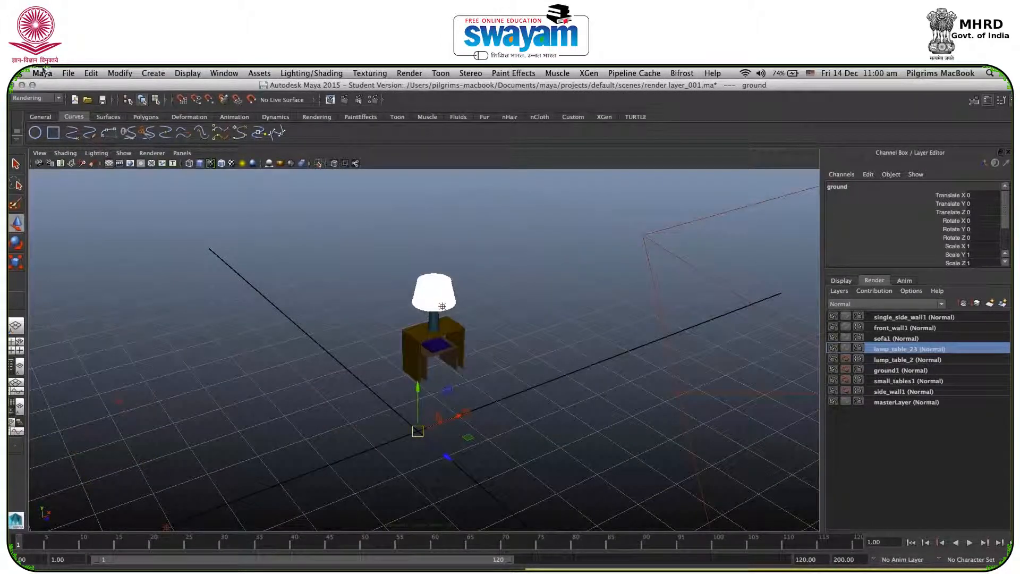
{"action": "left_click", "coordinate": [344, 99]}
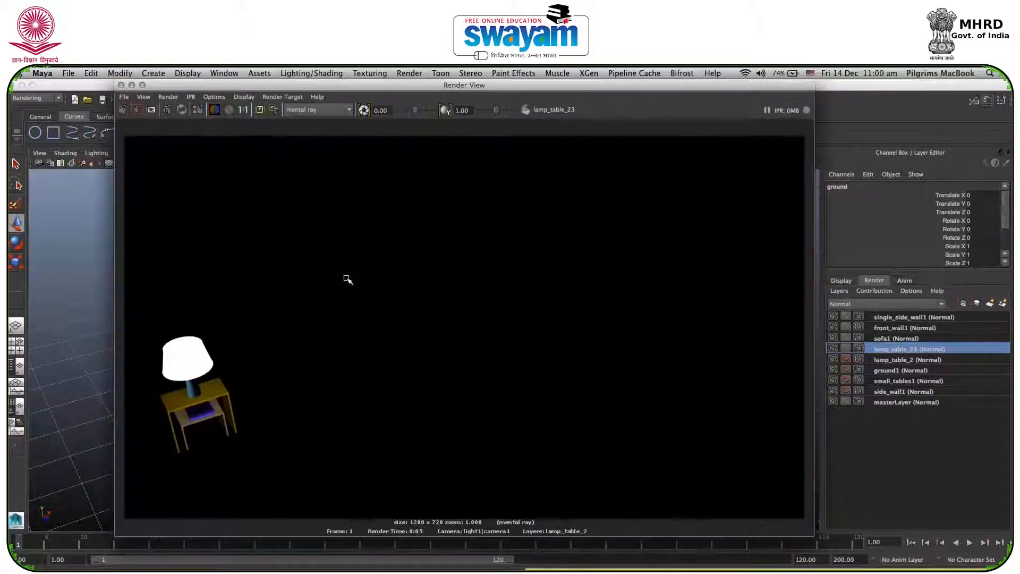
{"action": "left_click", "coordinate": [124, 110]}
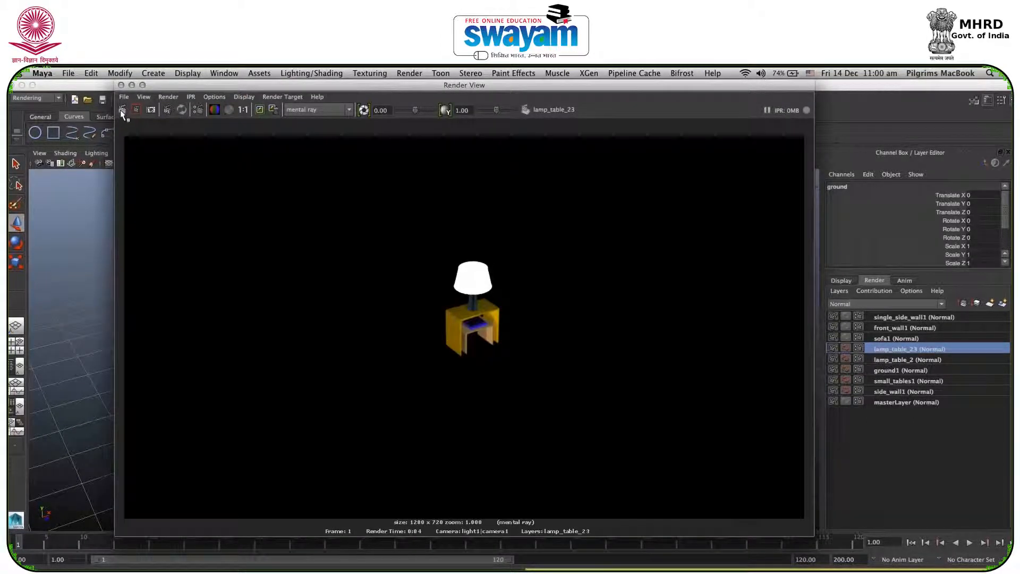
Save the lamp_table_23 render as PNG "lamp table 2" in the render layers folder and close the render window
{"action": "left_click", "coordinate": [122, 97]}
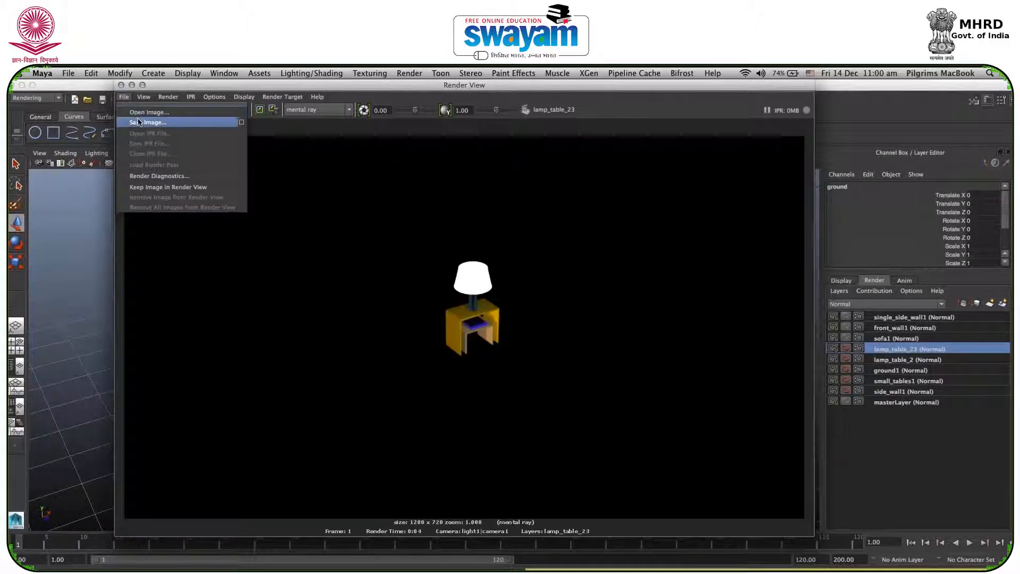
{"action": "left_click", "coordinate": [139, 122]}
{"action": "type", "text": "l"}
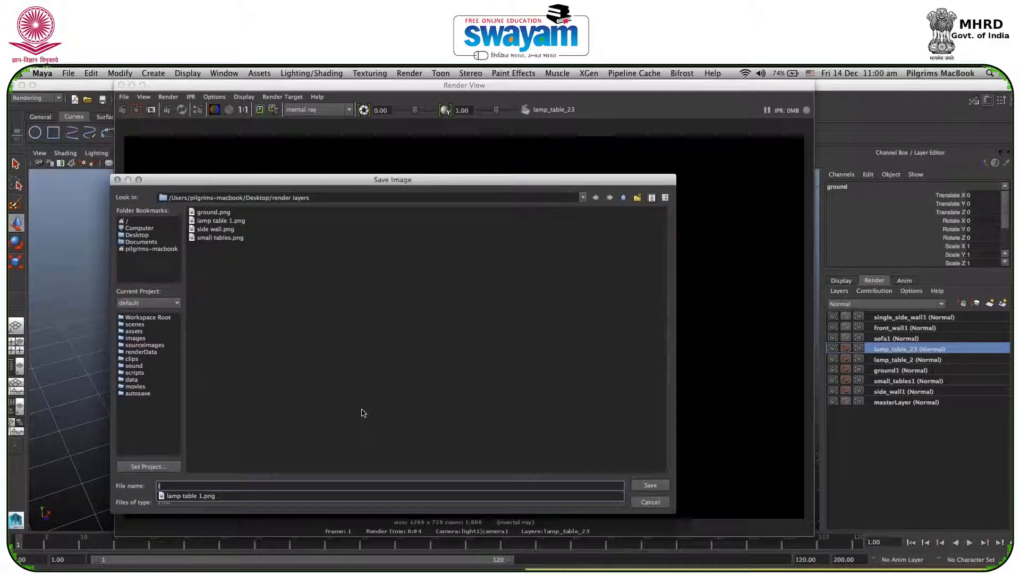
{"action": "type", "text": "amp"}
{"action": "left_click", "coordinate": [275, 496]}
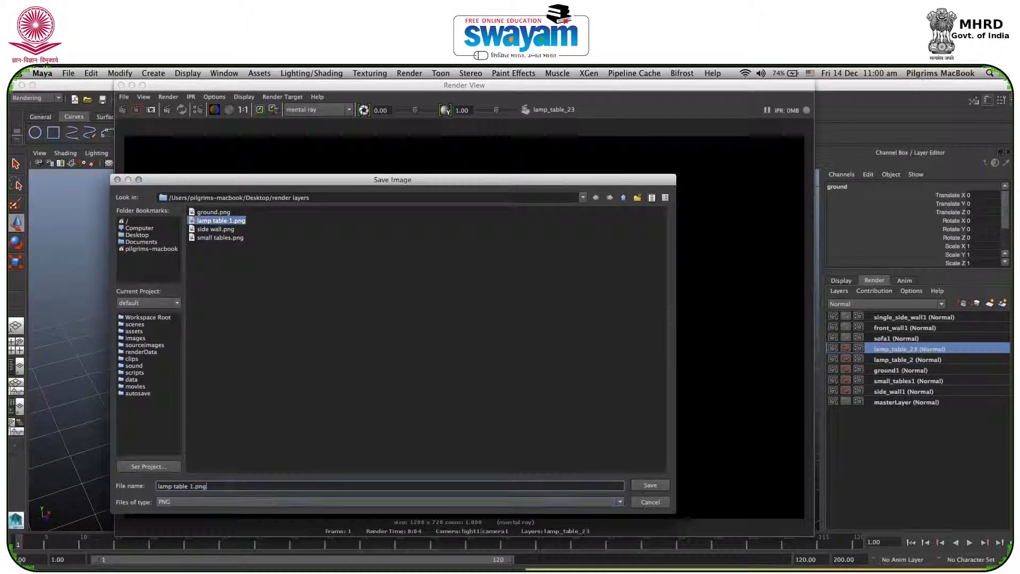
{"action": "key", "text": "BackSpace"}
{"action": "key", "text": "BackSpace"}
{"action": "key", "text": "BackSpace"}
{"action": "key", "text": "BackSpace"}
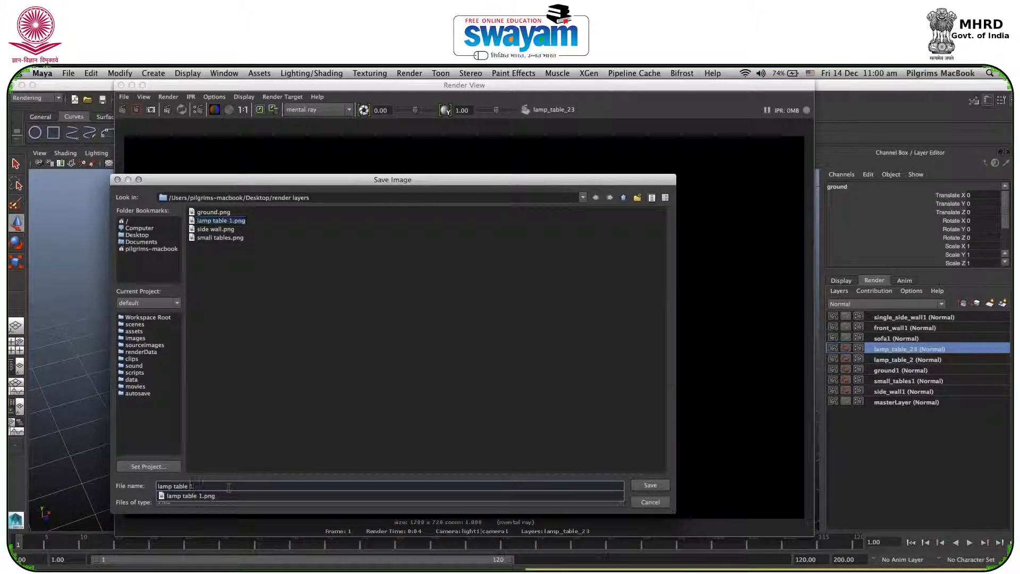
{"action": "type", "text": "2"}
{"action": "key", "text": "Return"}
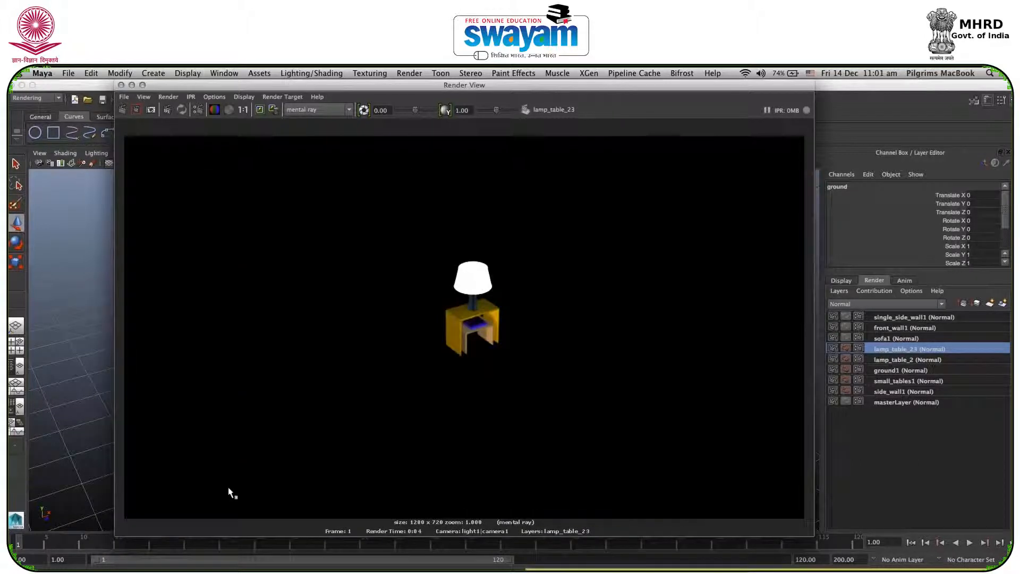
{"action": "left_click", "coordinate": [121, 85]}
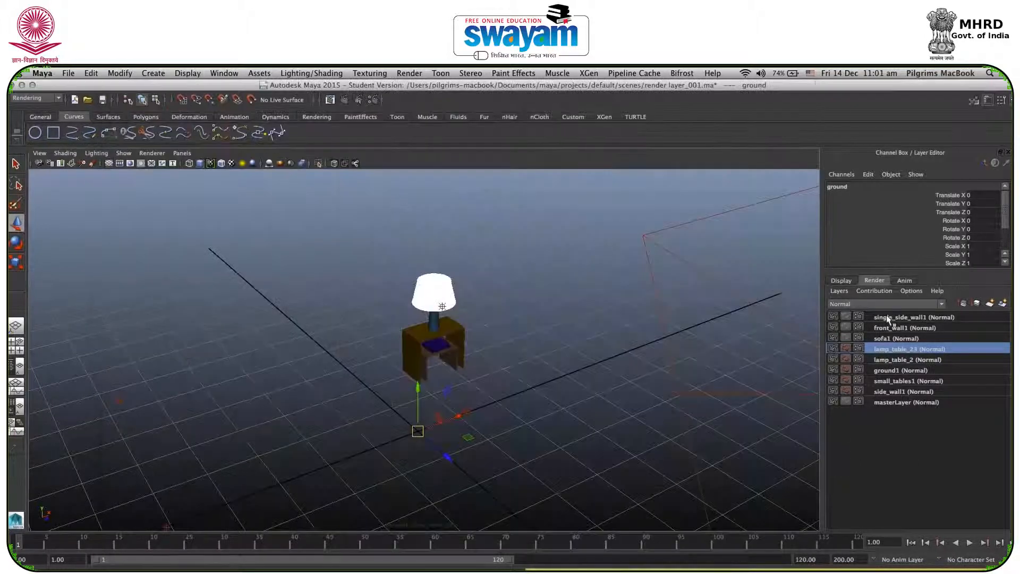
Render the sofa1 layer, save the image as PNG "sofa" in the render layers folder, and close the render window
{"action": "left_click", "coordinate": [903, 339]}
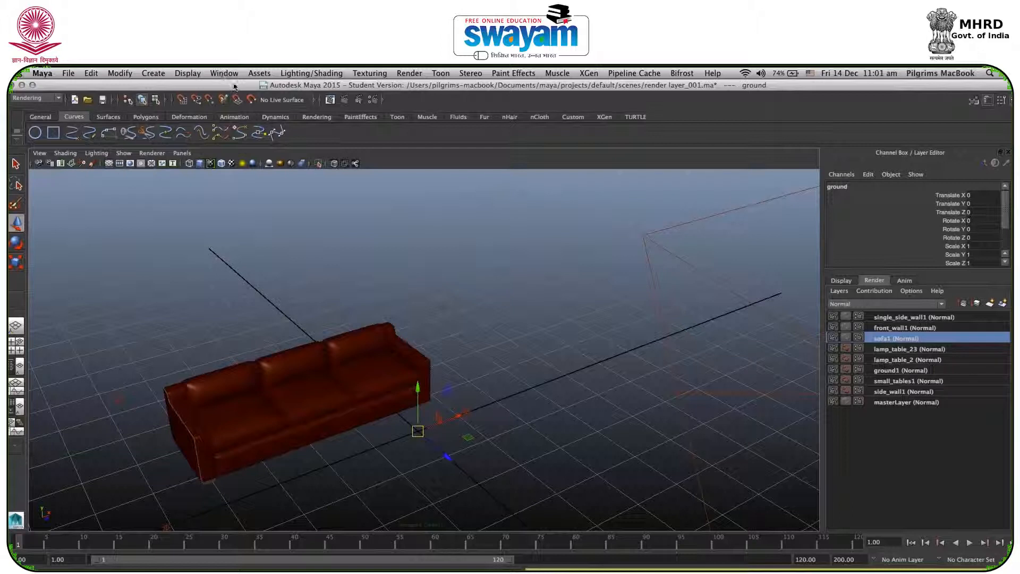
{"action": "left_click", "coordinate": [345, 101]}
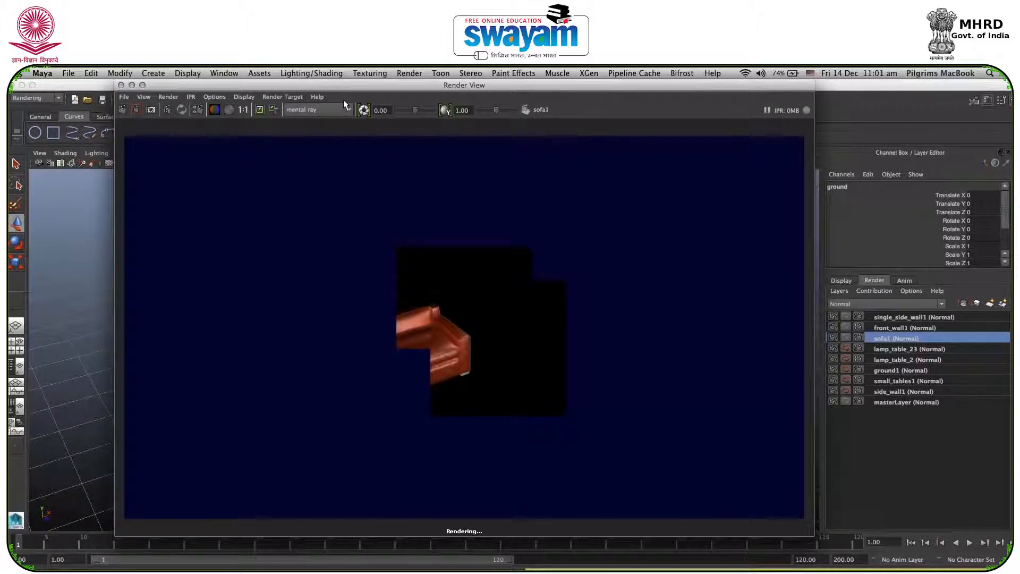
{"action": "left_click", "coordinate": [123, 97]}
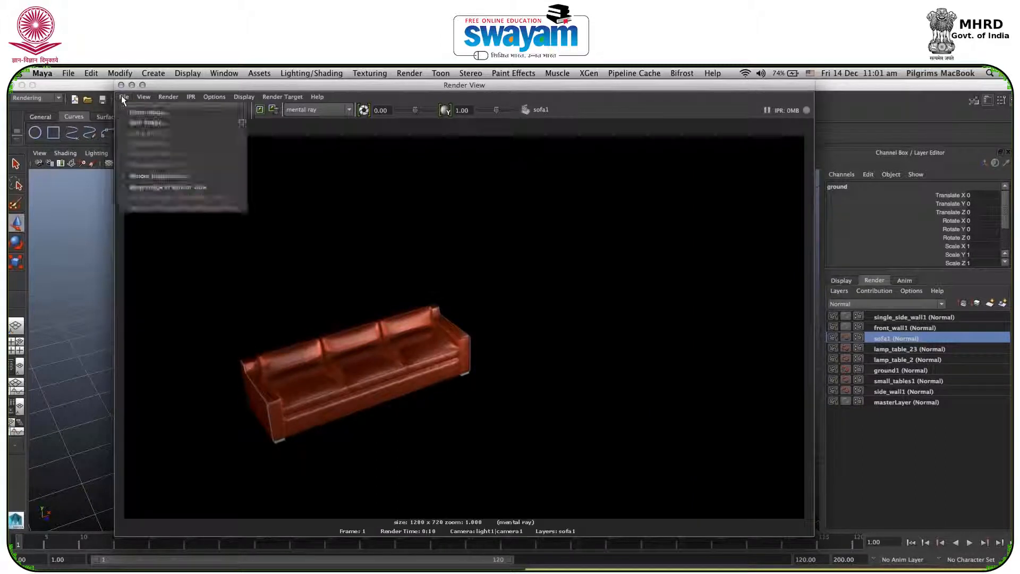
{"action": "left_click", "coordinate": [141, 121]}
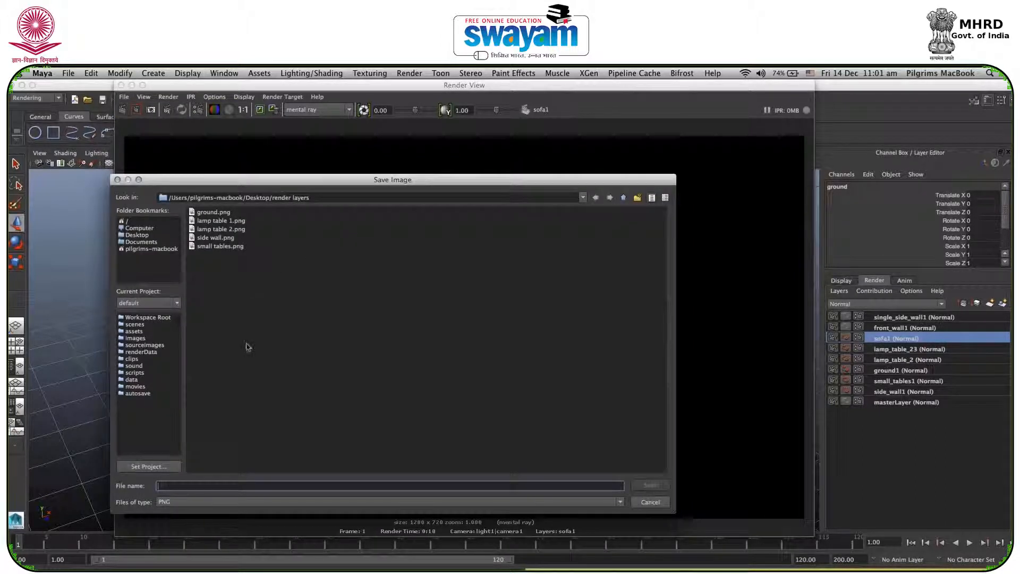
{"action": "type", "text": "sofa"}
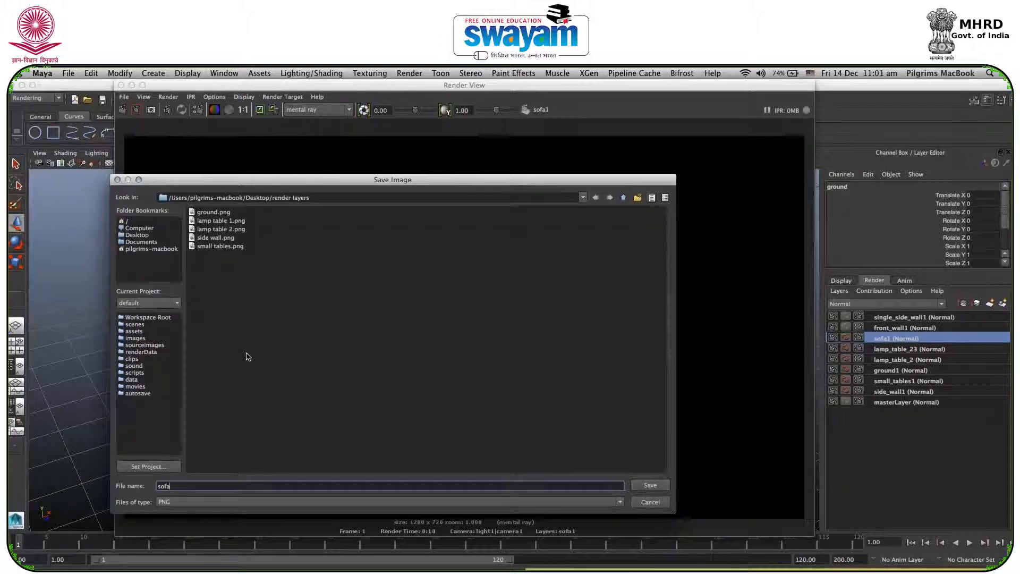
{"action": "left_click", "coordinate": [650, 485]}
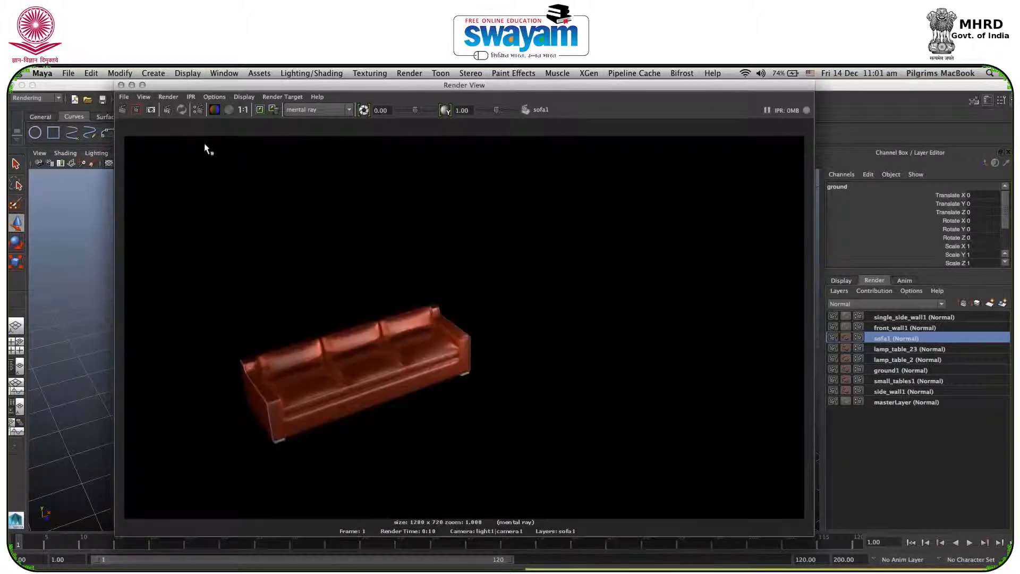
{"action": "left_click", "coordinate": [121, 85]}
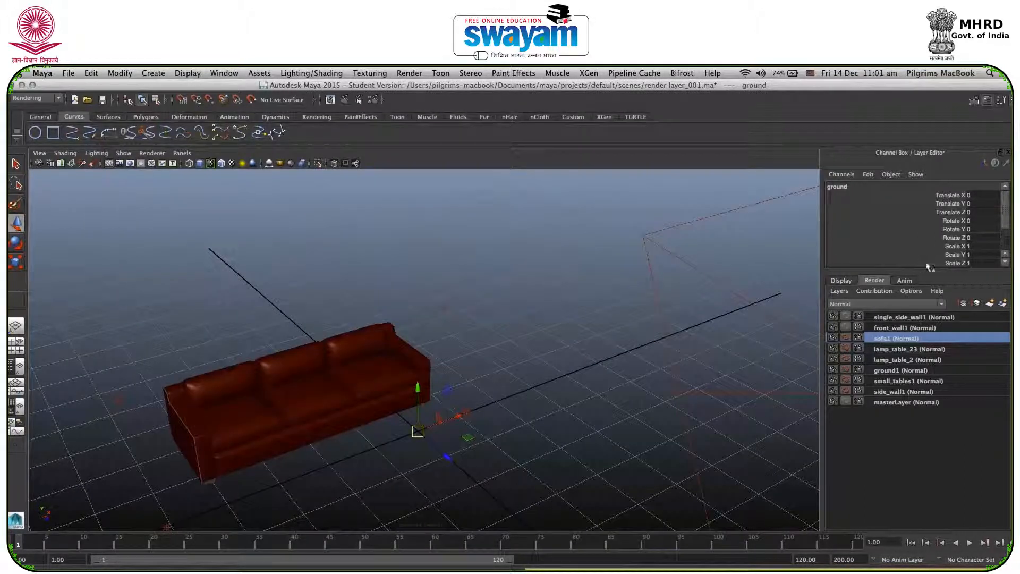
Render the front_wall1 layer, save the image as PNG "front wall" in the render layers folder, and close the render window
{"action": "left_click", "coordinate": [898, 328]}
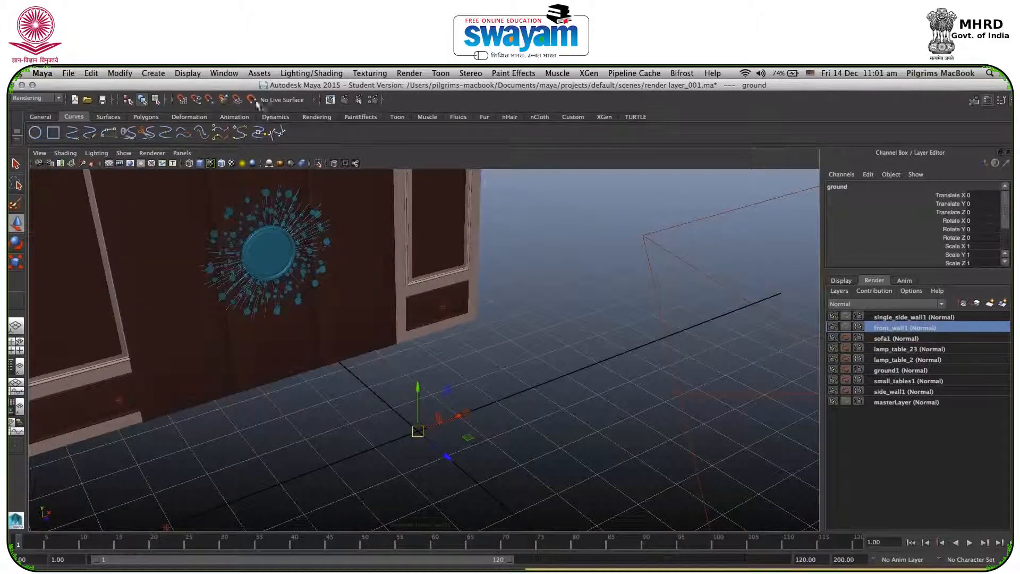
{"action": "left_click", "coordinate": [342, 98]}
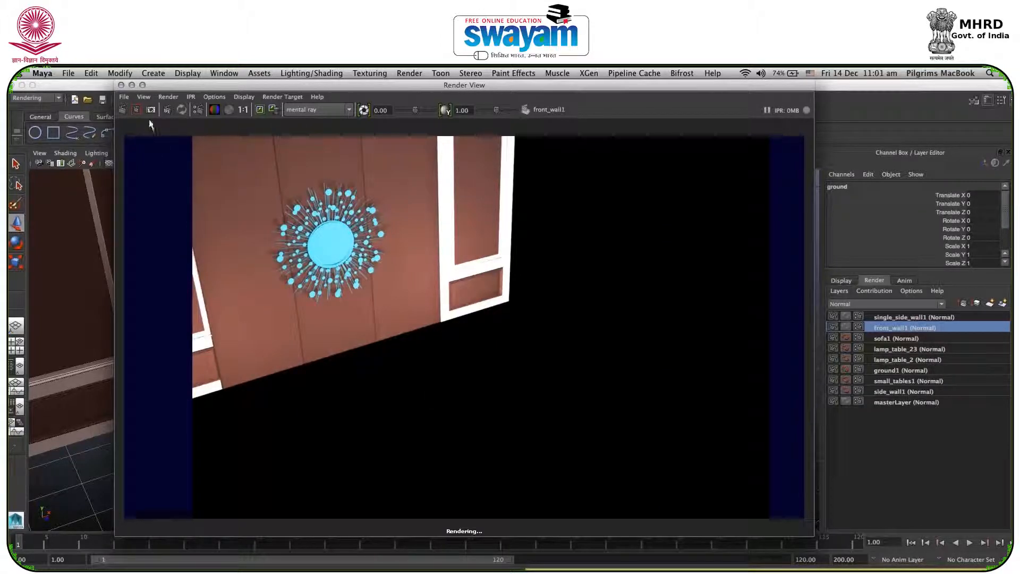
{"action": "left_click", "coordinate": [124, 96]}
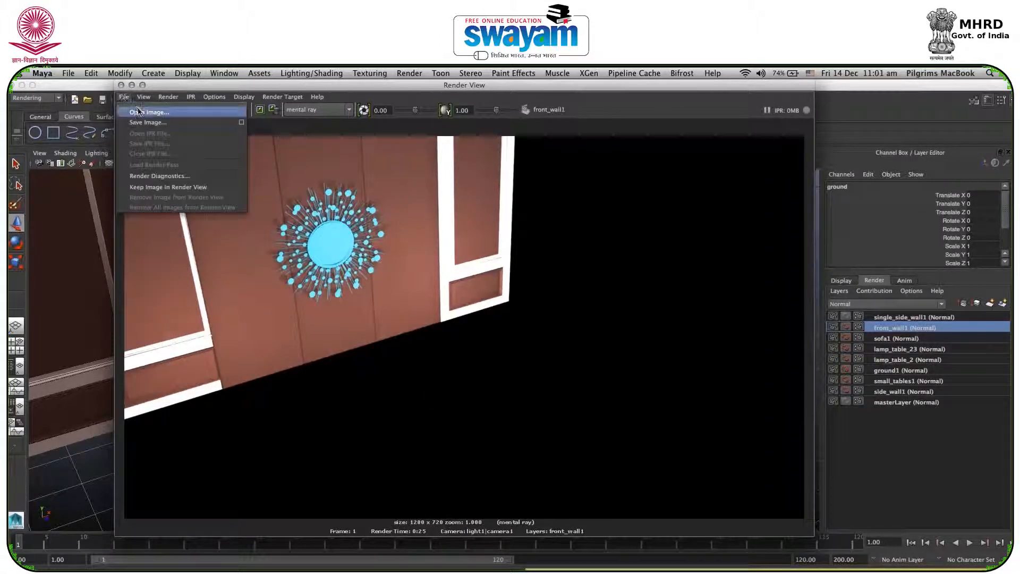
{"action": "left_click", "coordinate": [145, 121]}
{"action": "type", "text": "fro"}
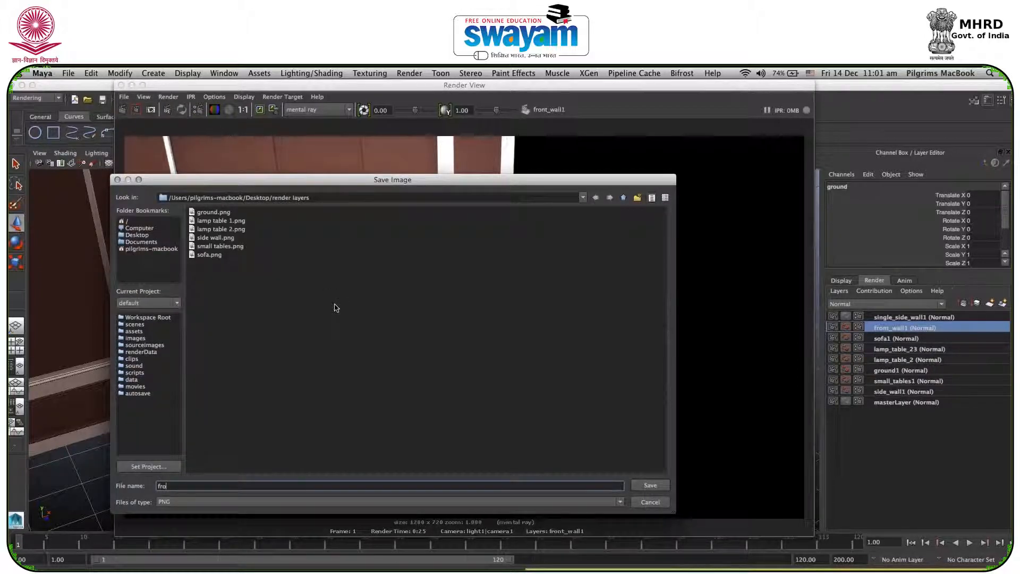
{"action": "type", "text": "nt wall"}
{"action": "left_click", "coordinate": [657, 485]}
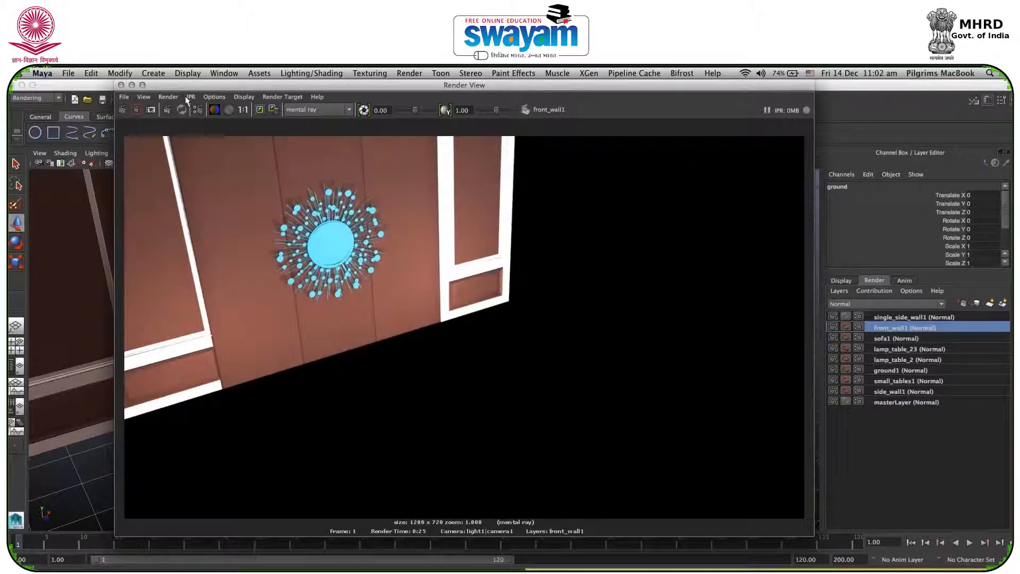
{"action": "left_click", "coordinate": [121, 85]}
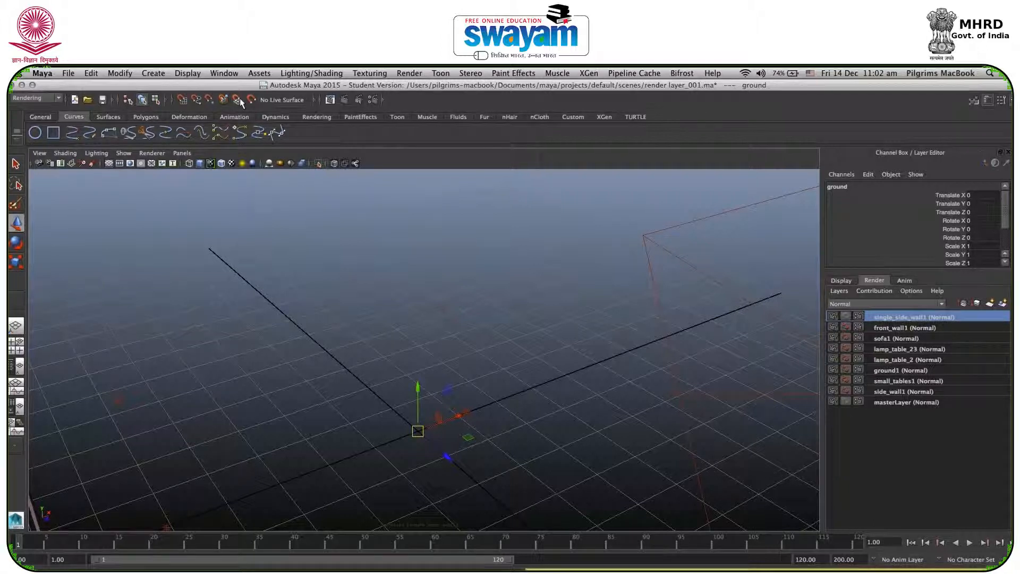
Render the single_side_wall1 layer, save it as PNG "side wall 1" without replacing the existing side wall image, and close the render window
{"action": "left_click", "coordinate": [340, 101]}
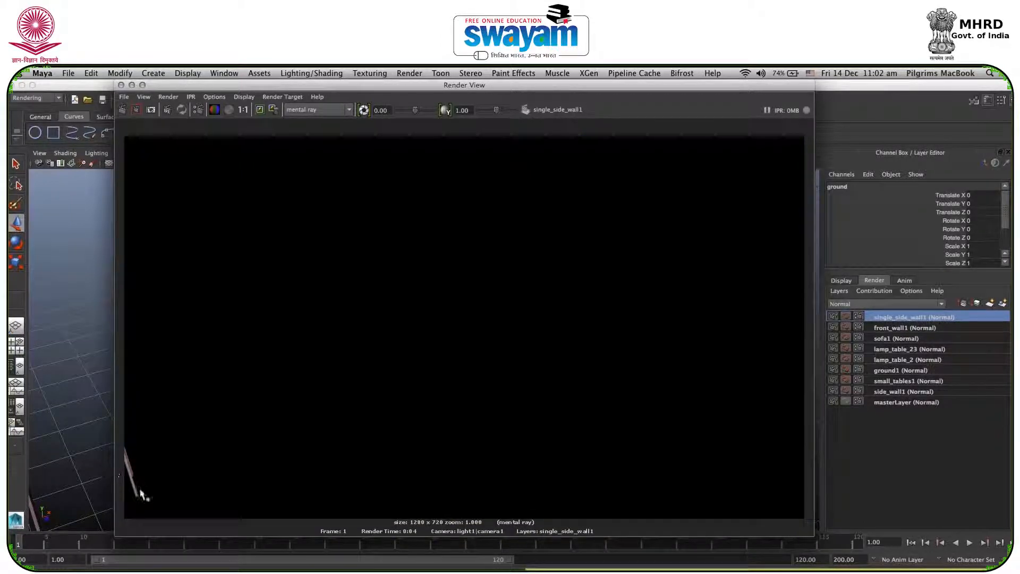
{"action": "left_click", "coordinate": [124, 97]}
{"action": "left_click", "coordinate": [144, 120]}
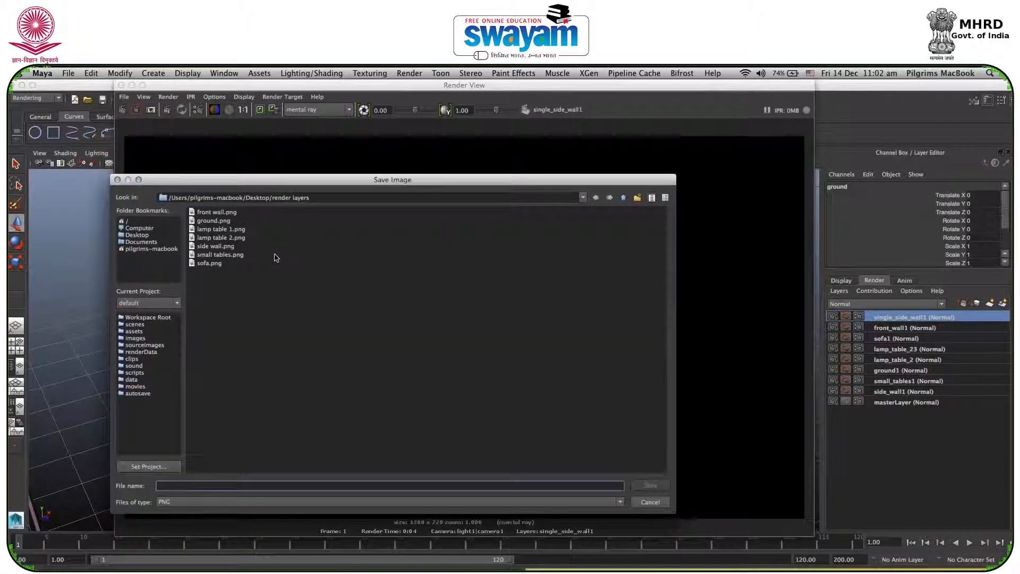
{"action": "type", "text": "sid"}
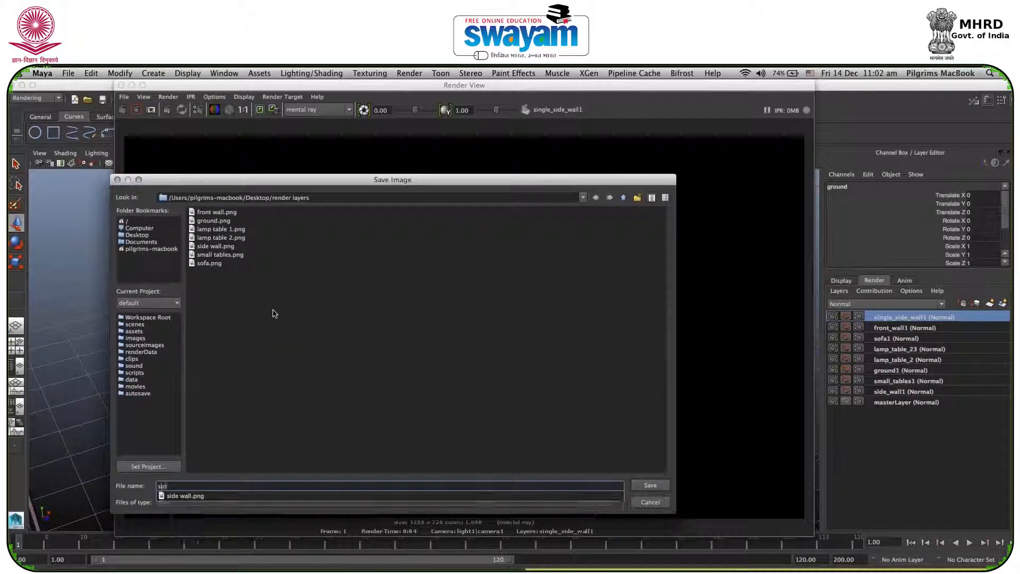
{"action": "type", "text": "e wall"}
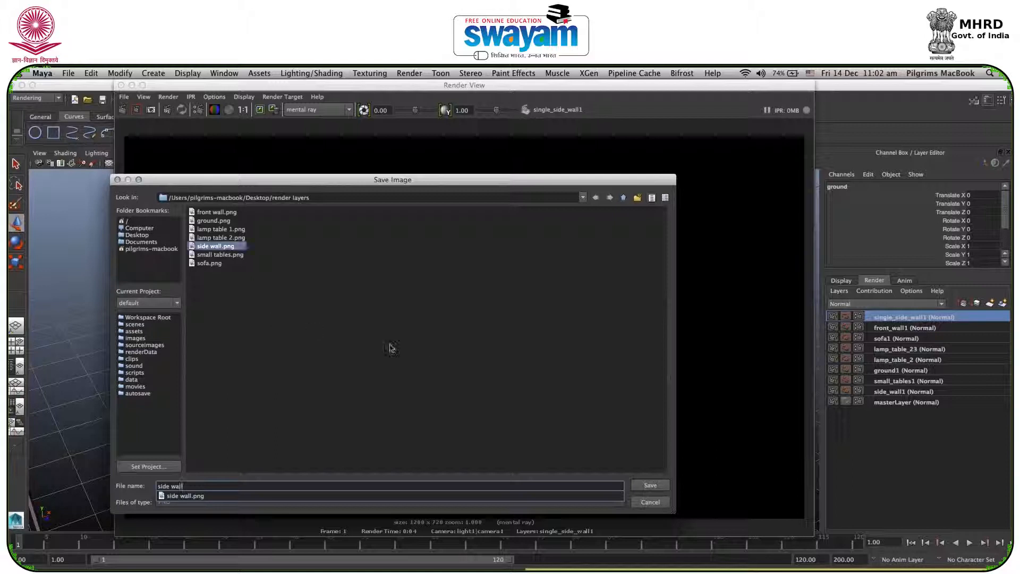
{"action": "left_click", "coordinate": [666, 485]}
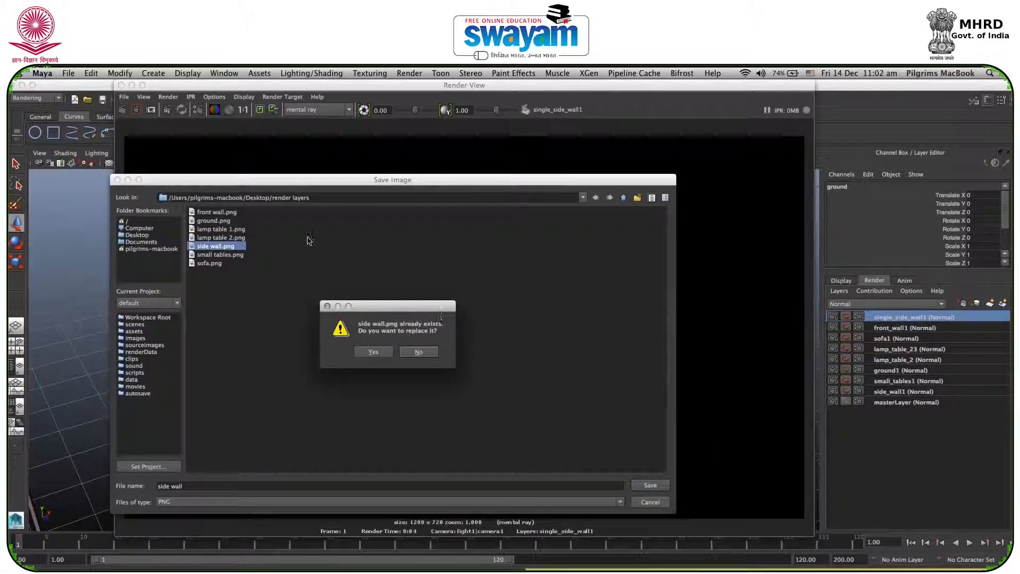
{"action": "left_click", "coordinate": [424, 355]}
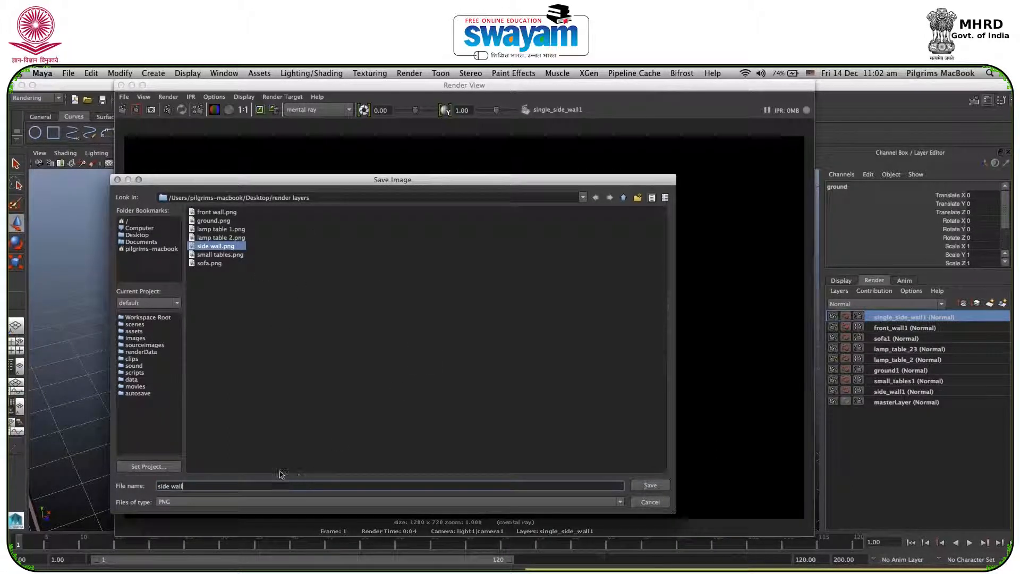
{"action": "type", "text": "1"}
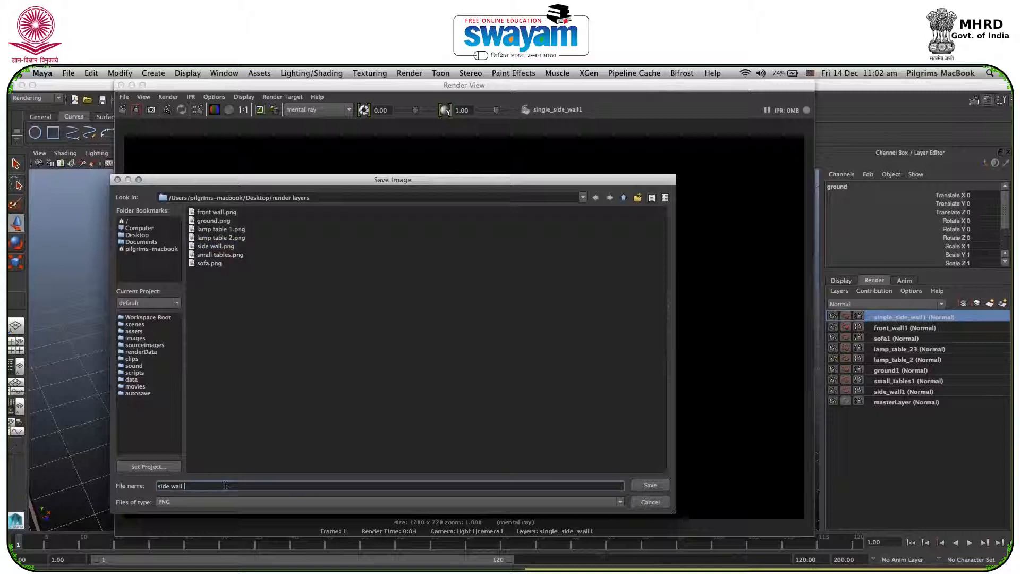
{"action": "left_click", "coordinate": [656, 486]}
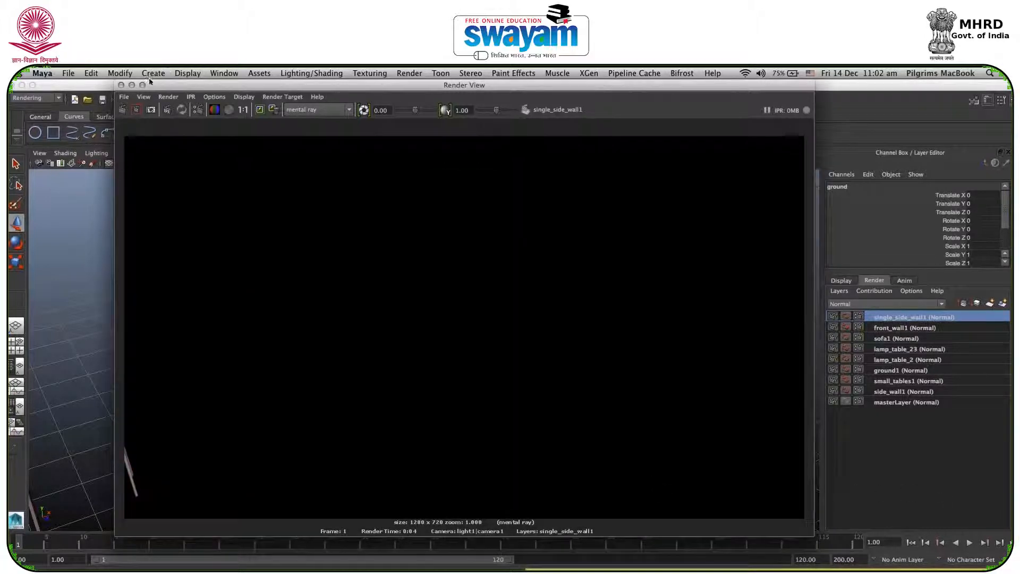
{"action": "left_click", "coordinate": [122, 85]}
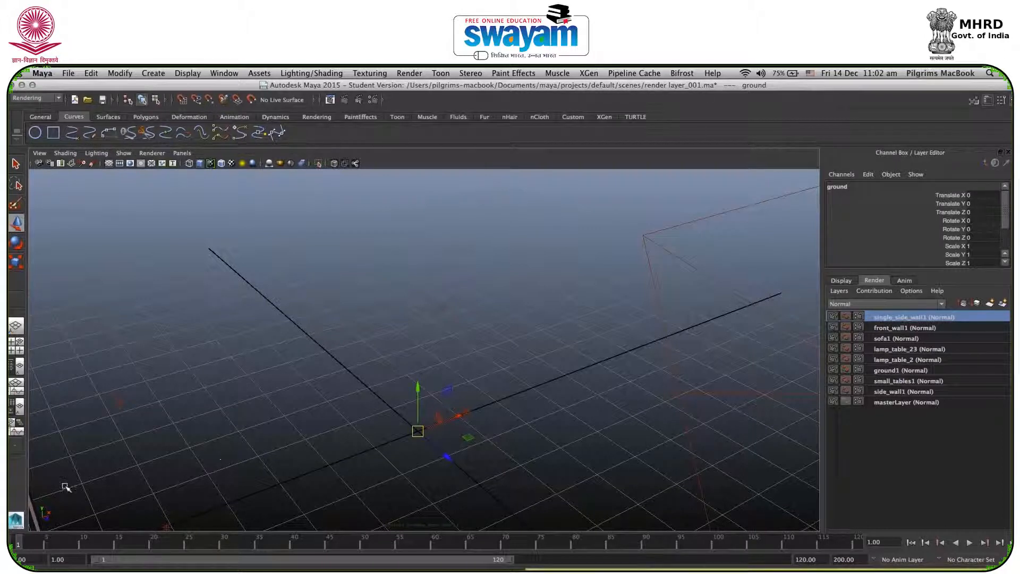
Activate the masterLayer and render the complete room scene for viewing, without saving the image
{"action": "left_click", "coordinate": [893, 401]}
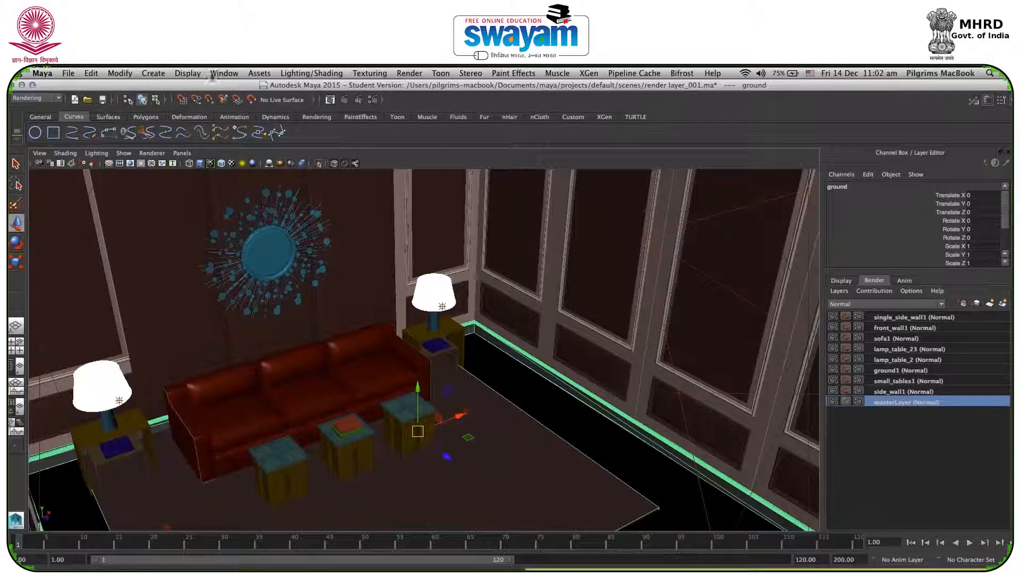
{"action": "left_click", "coordinate": [353, 99]}
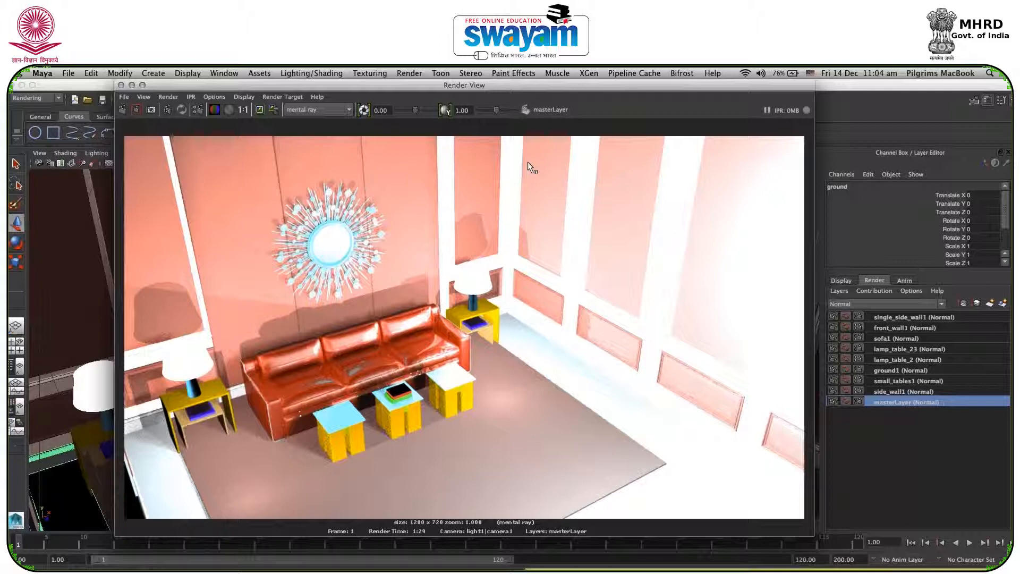
{"action": "left_click", "coordinate": [121, 85]}
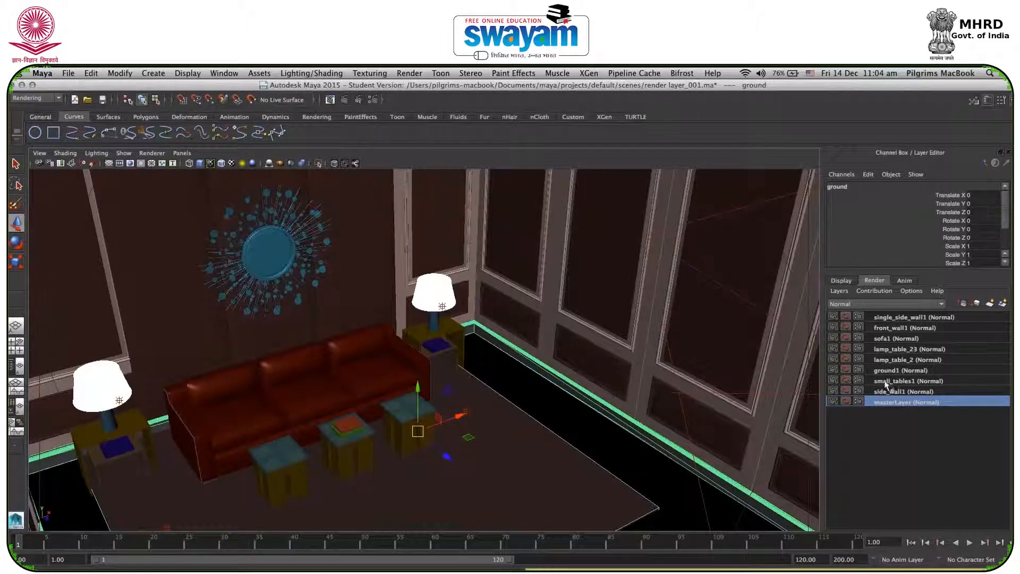
Activate the side_wall1 layer and delete the single_side_wall1 render layer
{"action": "left_click", "coordinate": [899, 391]}
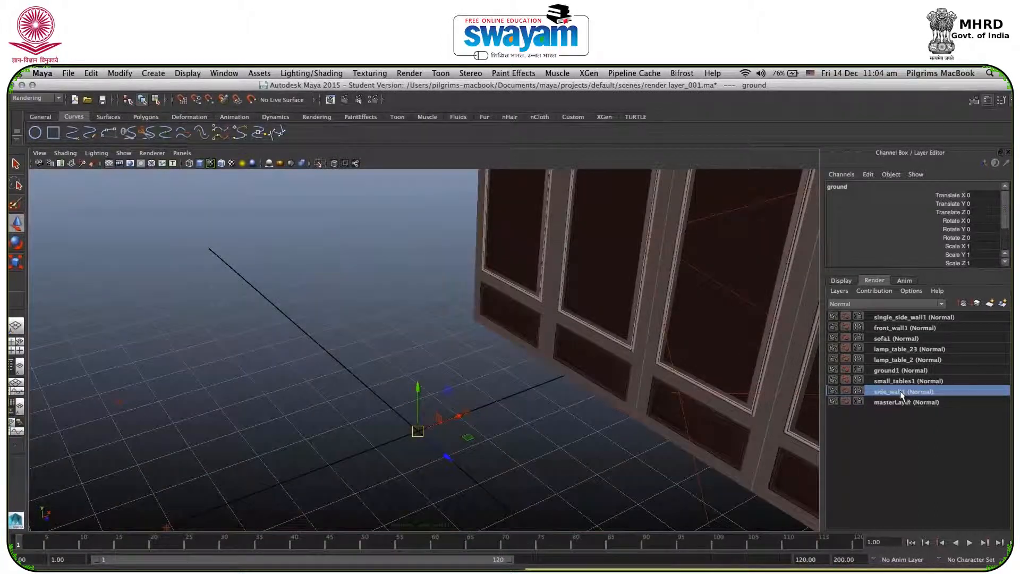
{"action": "right_click", "coordinate": [898, 320]}
{"action": "left_click", "coordinate": [929, 389]}
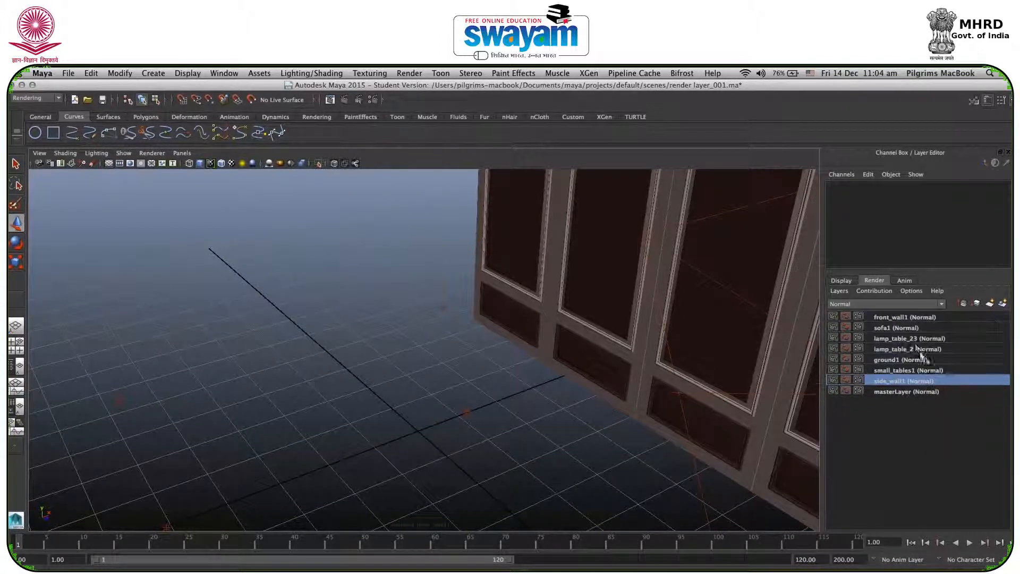
Review what the sofa1, small_tables1, side_wall1, ground1 and lamp_table_2 render layers contain by activating them one after another
{"action": "left_click", "coordinate": [897, 327]}
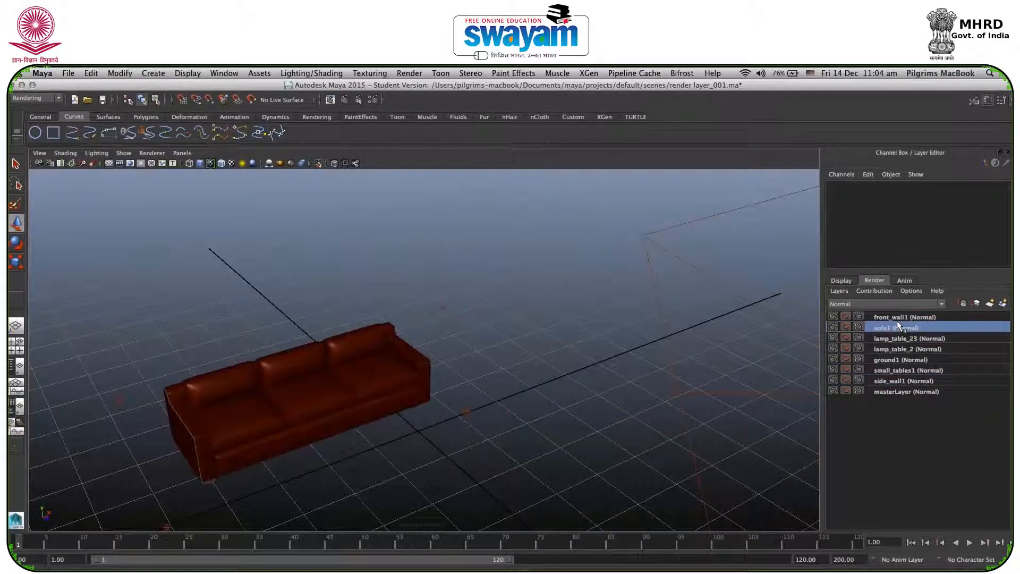
{"action": "left_click", "coordinate": [919, 370]}
{"action": "left_click", "coordinate": [922, 381]}
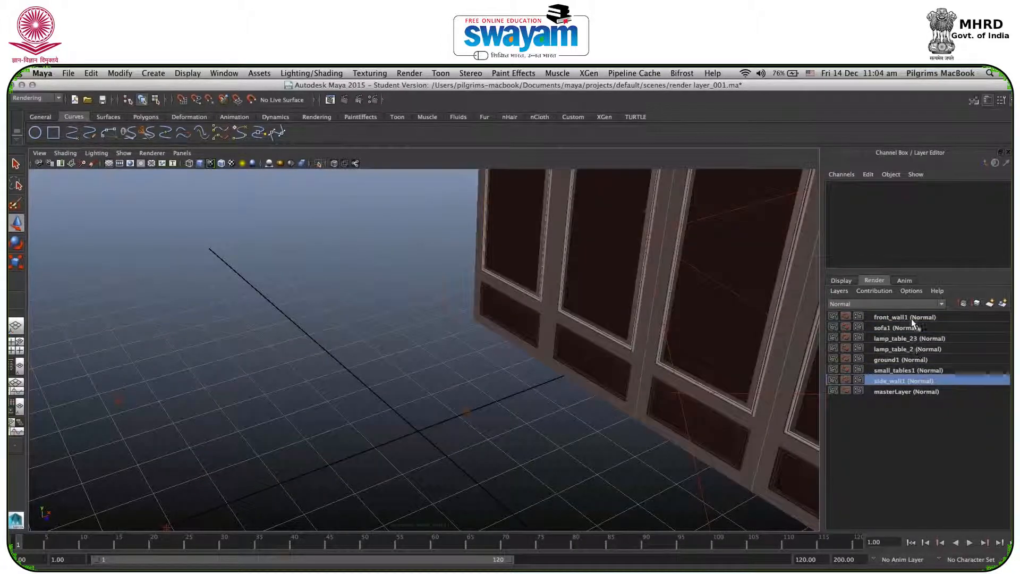
{"action": "left_click", "coordinate": [898, 371]}
{"action": "left_click", "coordinate": [908, 360]}
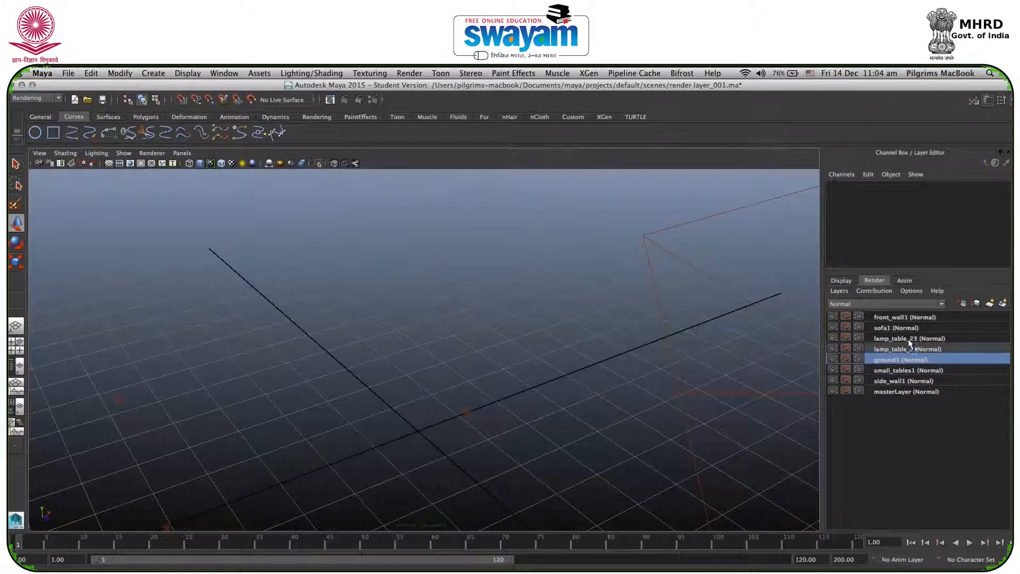
{"action": "right_click", "coordinate": [908, 345]}
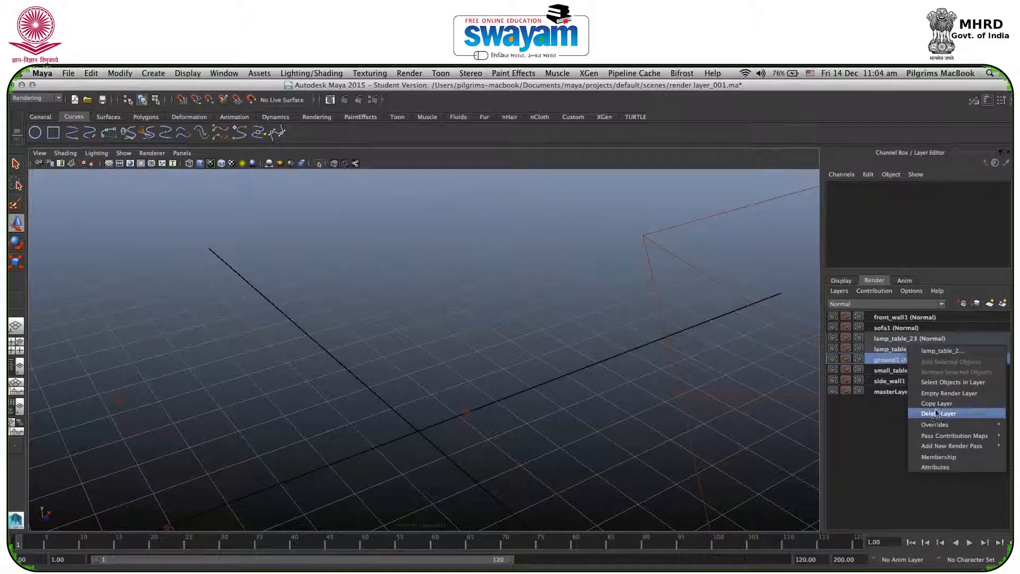
{"action": "left_click", "coordinate": [900, 361]}
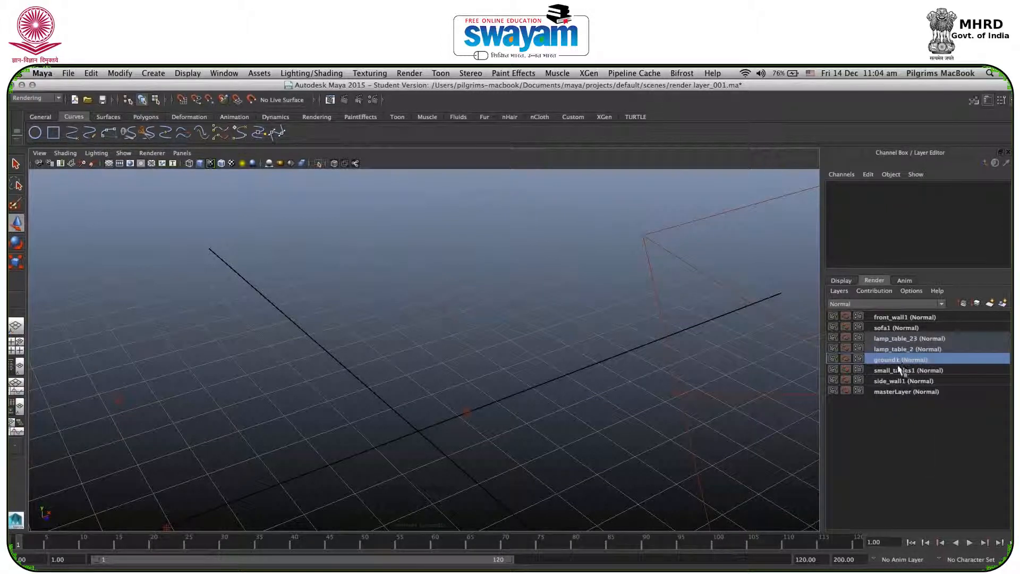
{"action": "left_click", "coordinate": [896, 350]}
{"action": "double_click", "coordinate": [897, 349]}
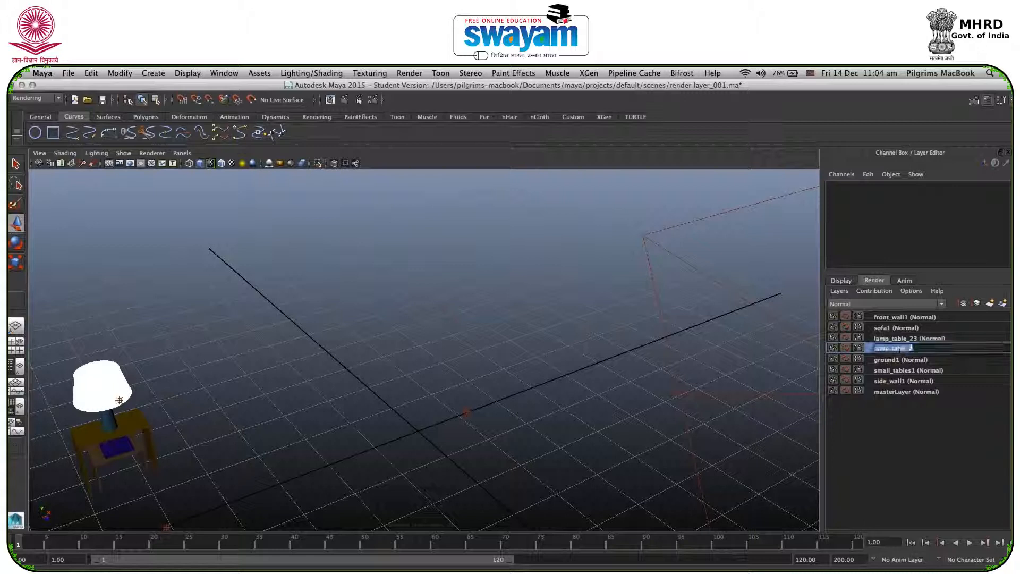
Delete the ground1, small_tables1 and side_wall1 render layers, and close the render window showing the masterLayer render
{"action": "left_click", "coordinate": [903, 360]}
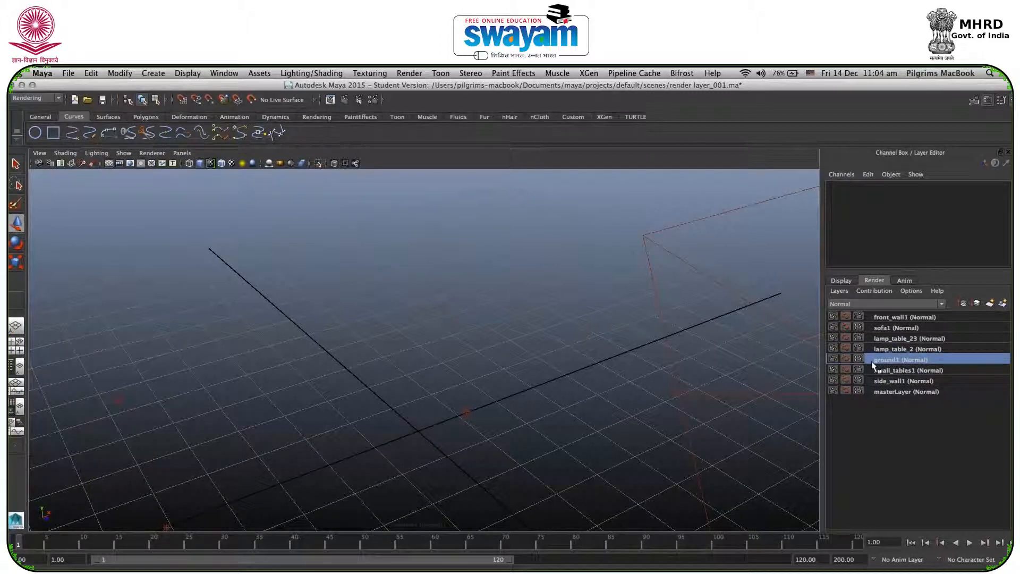
{"action": "right_click", "coordinate": [872, 360]}
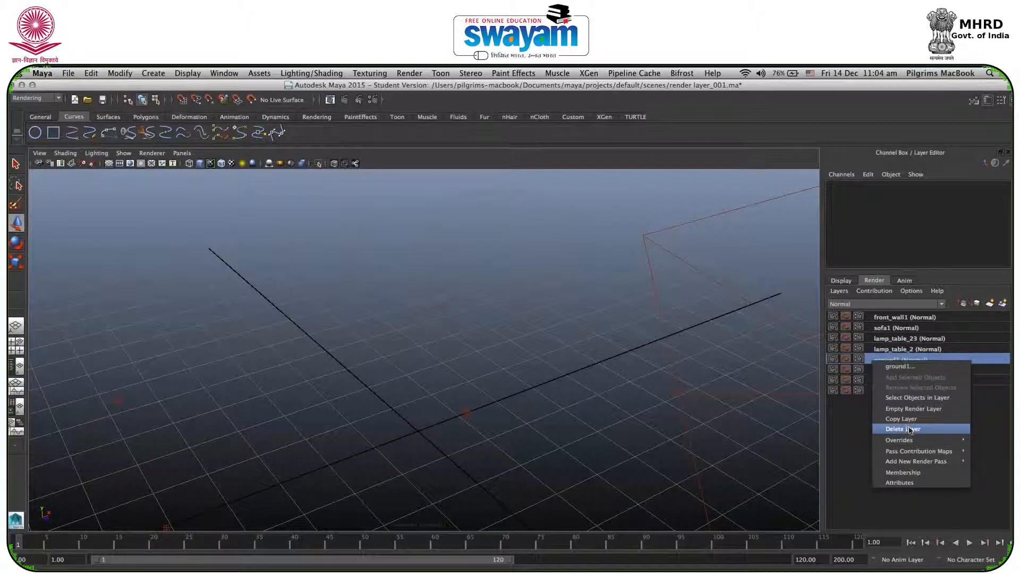
{"action": "left_click", "coordinate": [911, 429]}
{"action": "left_click", "coordinate": [891, 361]}
{"action": "right_click", "coordinate": [885, 361]}
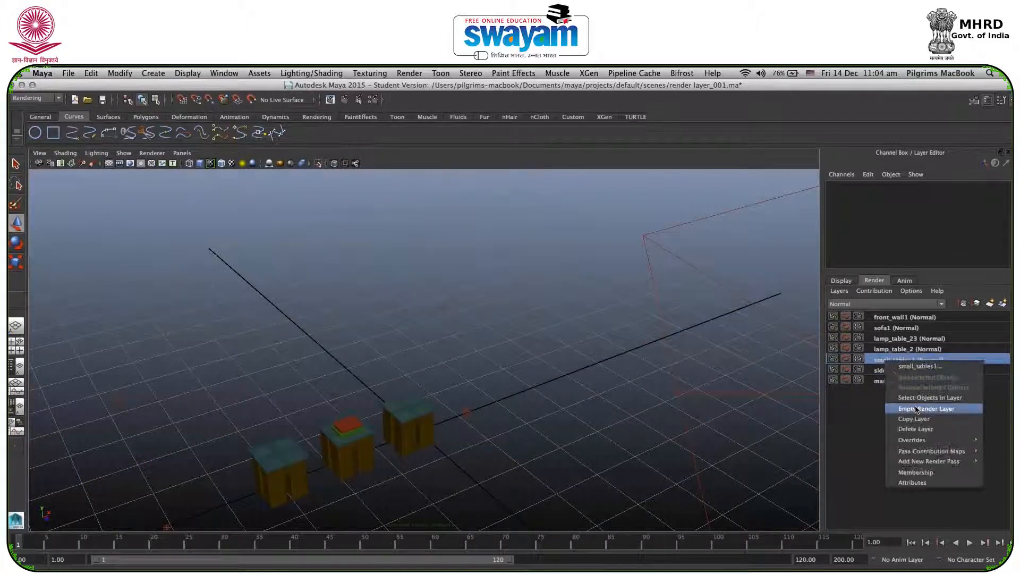
{"action": "left_click", "coordinate": [915, 429]}
{"action": "left_click", "coordinate": [897, 360]}
{"action": "right_click", "coordinate": [898, 360]}
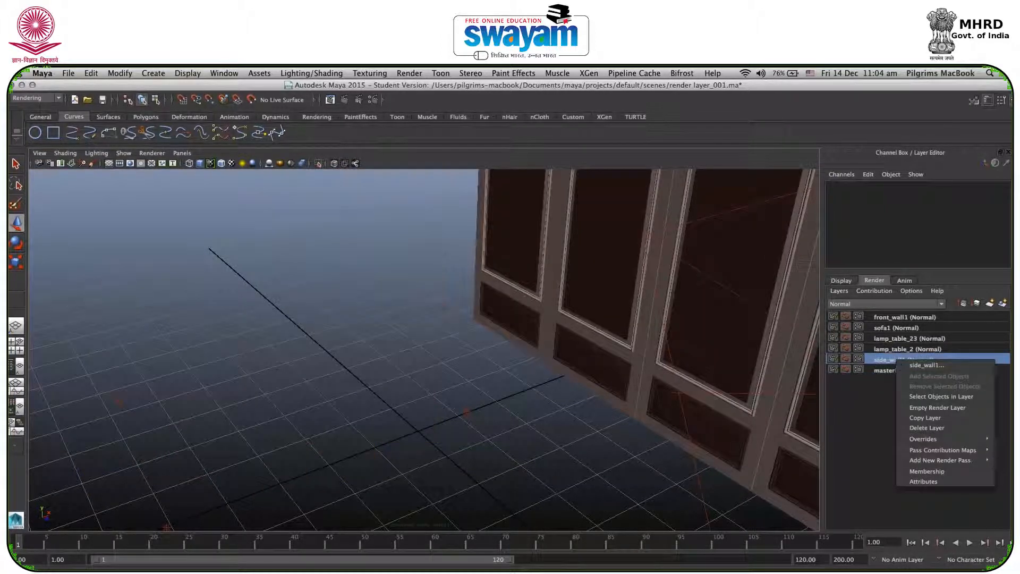
{"action": "left_click", "coordinate": [927, 428]}
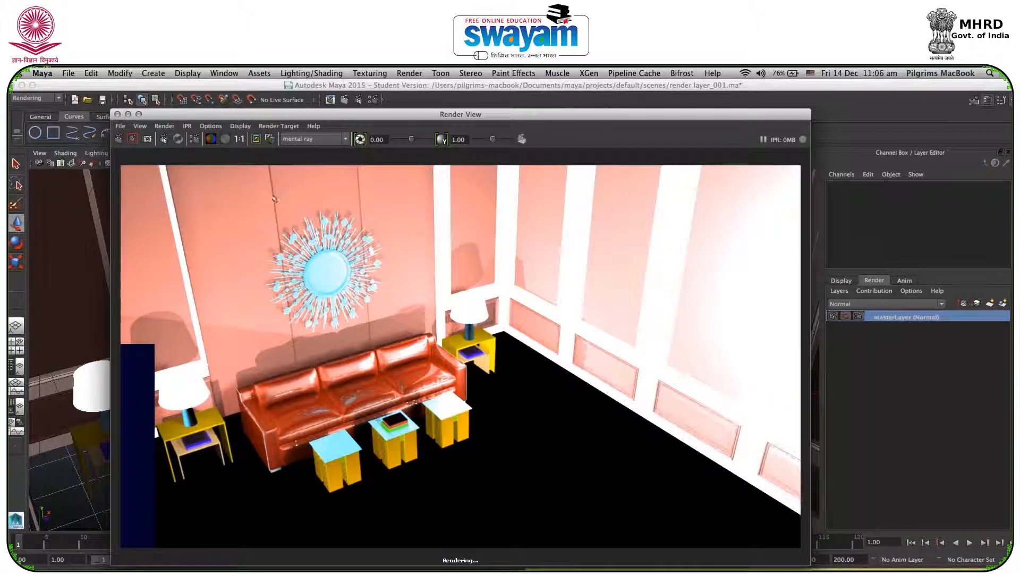
{"action": "left_click", "coordinate": [118, 115]}
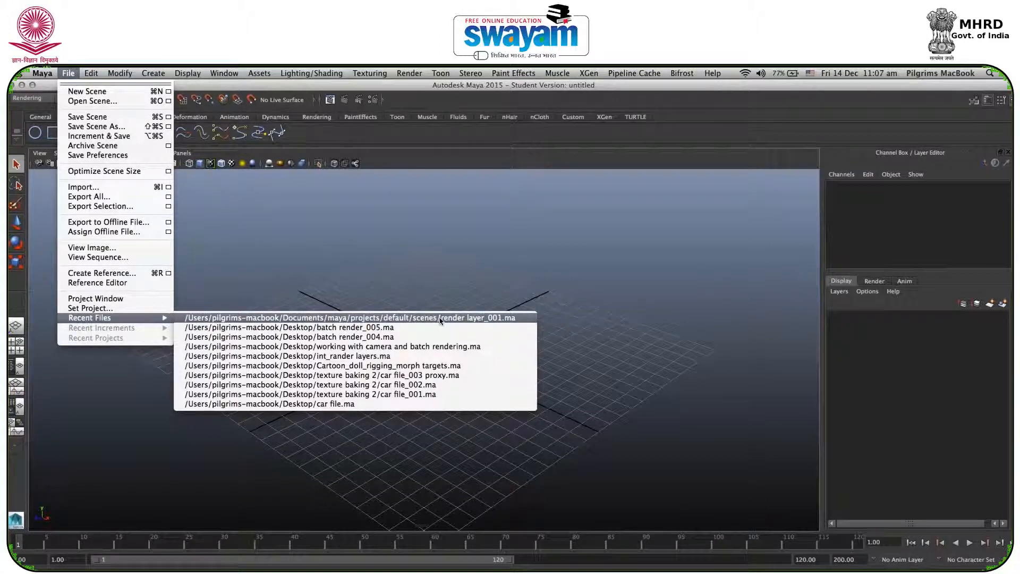
Reopen the recent scene render layer_001.ma, close the Outliner and display the scene's list of render layers
{"action": "left_click", "coordinate": [442, 318]}
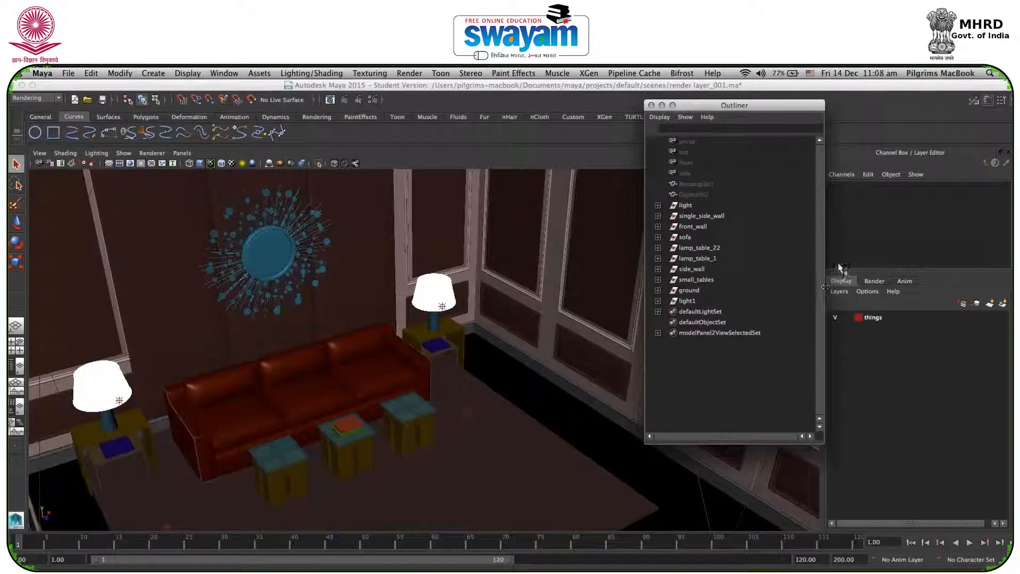
{"action": "left_click", "coordinate": [652, 105]}
{"action": "left_click", "coordinate": [880, 282]}
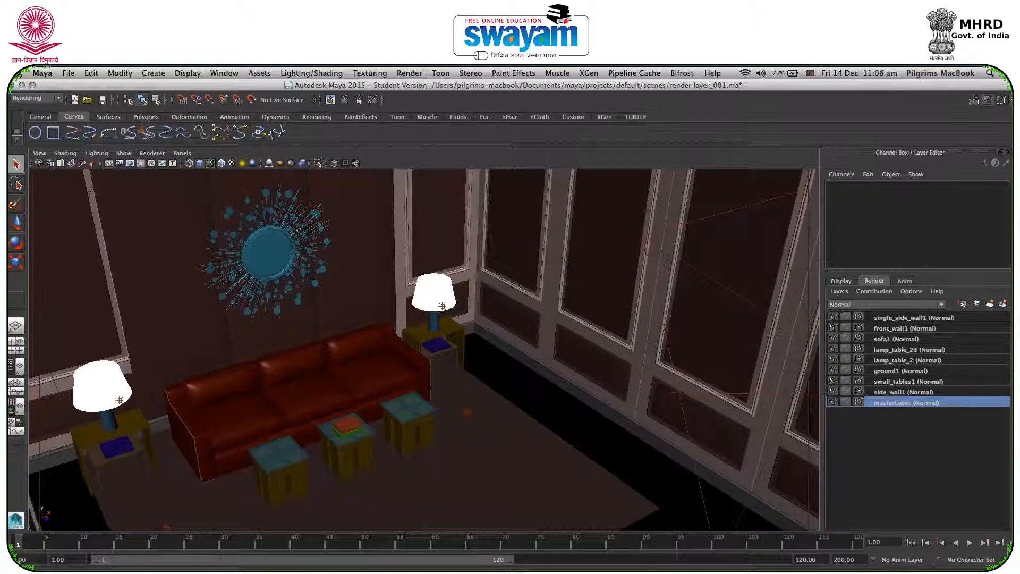
Minimize Maya, open the render layers folder on the desktop and enlarge its window to view the saved PNG images
{"action": "left_click", "coordinate": [22, 85]}
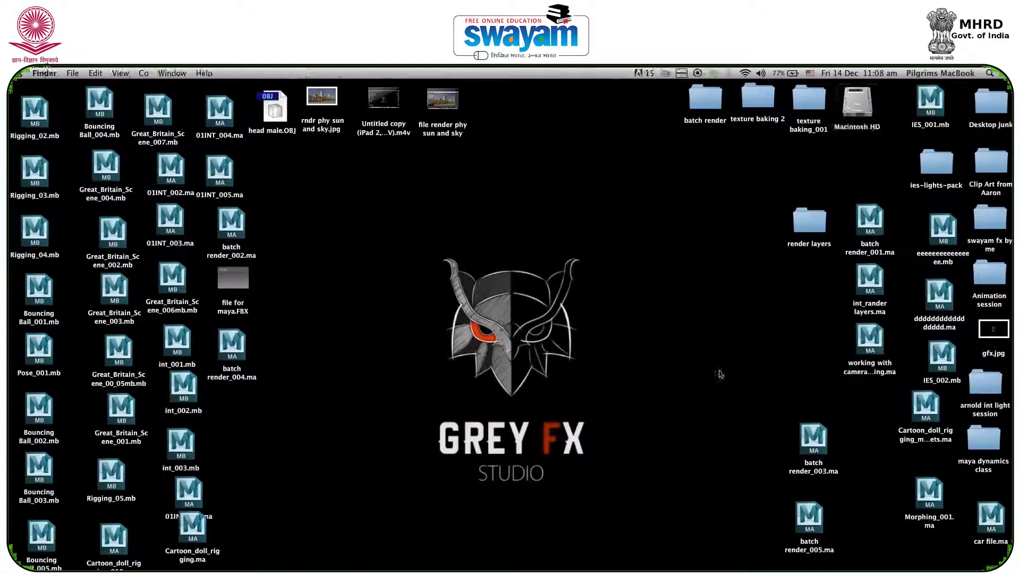
{"action": "double_click", "coordinate": [809, 223]}
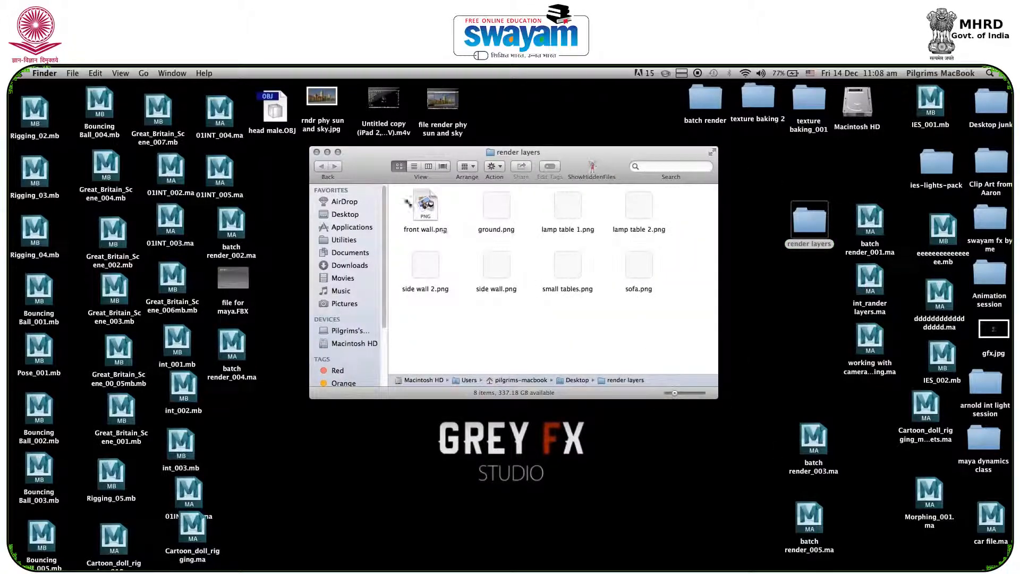
{"action": "left_click_drag", "start_coordinate": [717, 397], "coordinate": [783, 455]}
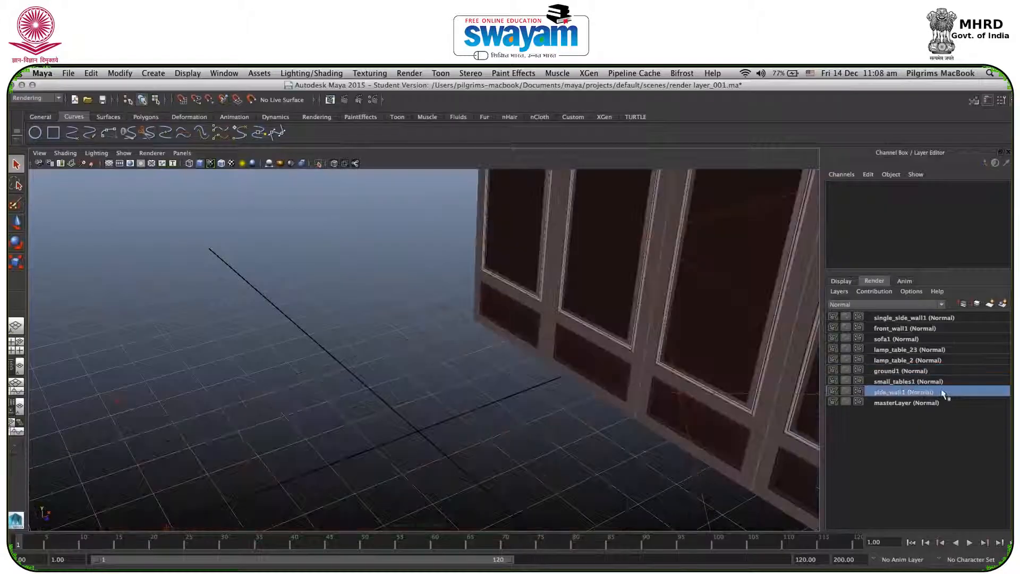
Switch back to Maya and activate the masterLayer to view the complete room scene
{"action": "left_click", "coordinate": [947, 403]}
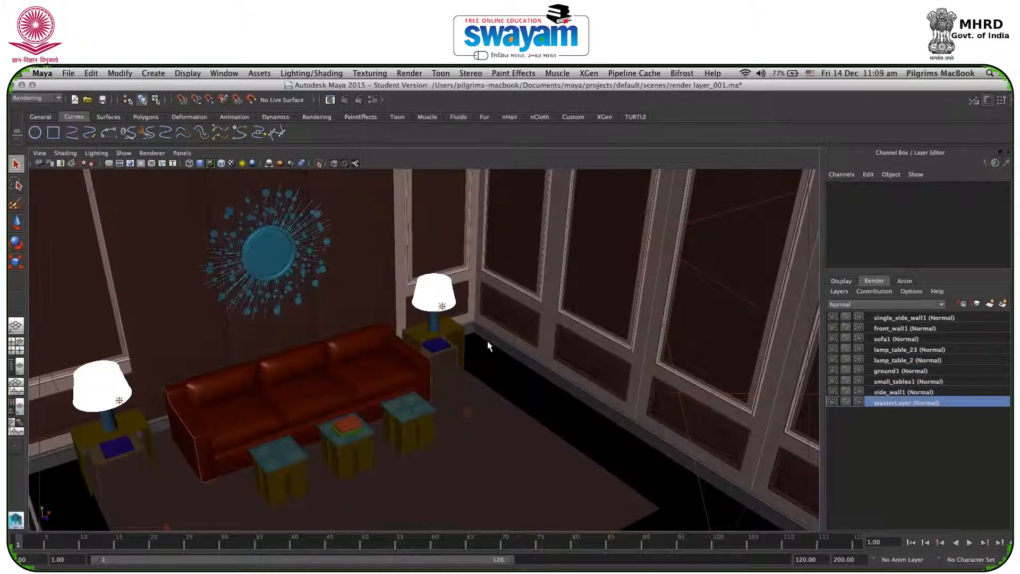